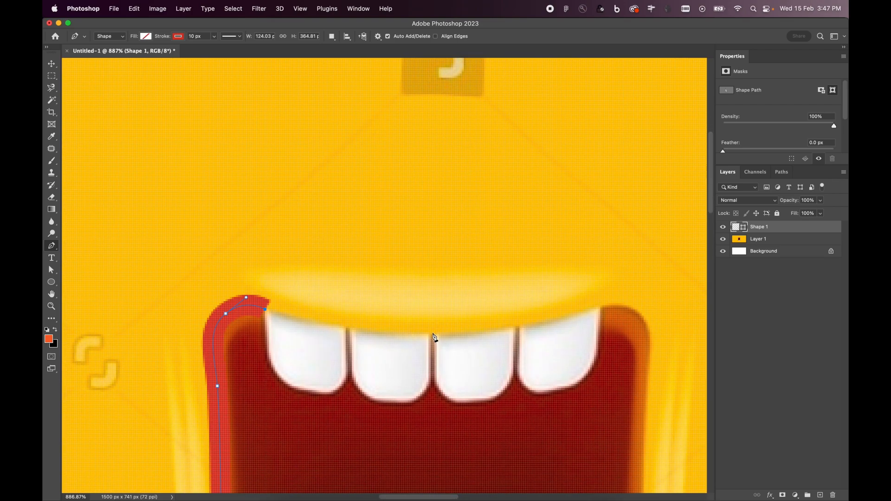
Mirror a copy of the mouth's traced left-half outline horizontally and shift it about 140 px across to the right half.
scroll(520, 327, down, 5)
key(Escape)
scroll(521, 330, down, 6)
scroll(282, 277, up, 5)
key(super+t)
right_click(378, 195)
click(421, 411)
key(shift+Right)
key(shift+Right)
key(shift+Right)
key(shift+Right)
key(shift+Right)
key(shift+Right)
key(shift+Right)
key(shift+Right)
key(shift+Right)
key(shift+Right)
key(shift+Right)
key(shift+Right)
key(shift+Right)
key(shift+Right)
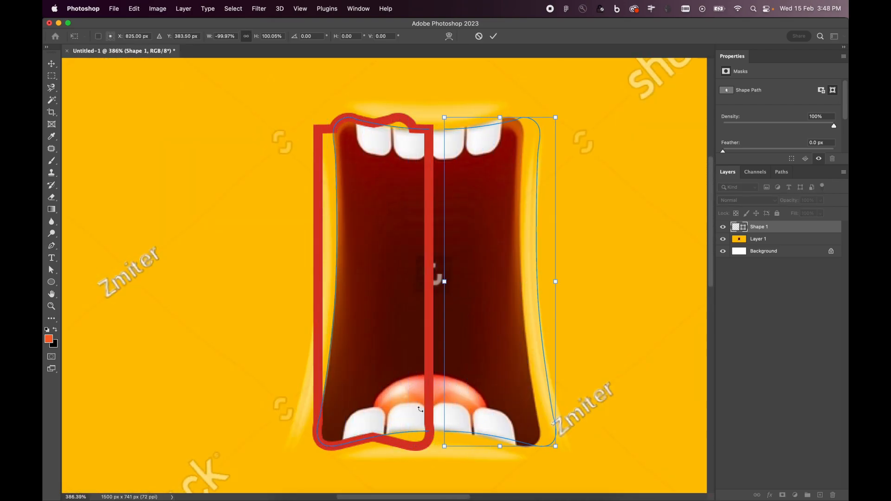
key(Return)
Join the two halves of the mouth outline and nudge the right half's points 14 px left to fit the mouth.
click(431, 132)
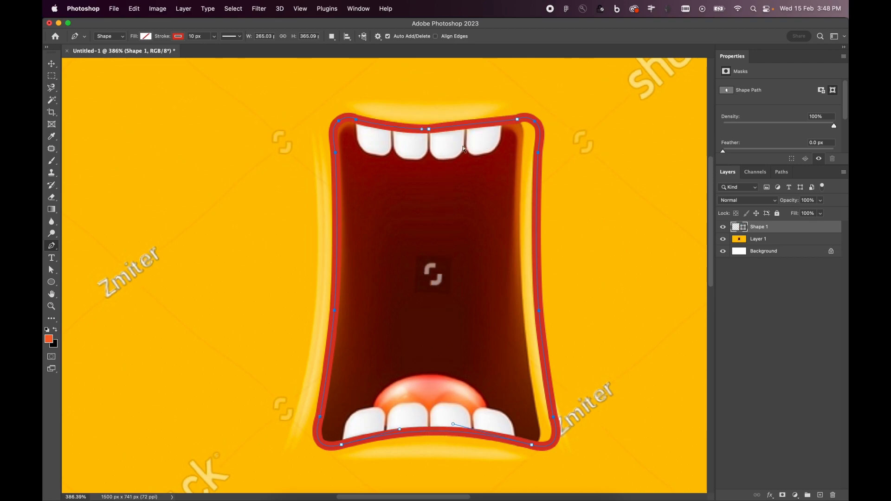
click(445, 129)
key(super+z)
key(super+z)
drag(638, 83, 440, 458)
key(shift+Left)
key(Left)
key(Left)
key(Left)
key(Left)
Move the finished red outline clear of the mouth and trace the leftmost upper tooth with the Pen tool, about 39 by 41 px.
key(v)
drag(524, 201, 261, 199)
key(p)
scroll(367, 139, up, 5)
drag(371, 151, 385, 318)
click(323, 282)
click(327, 319)
key(Return)
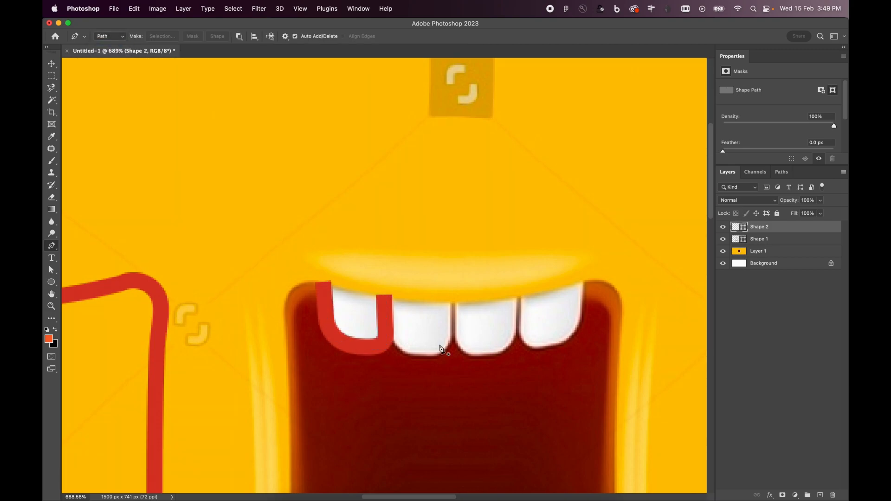
Return the drawing mode to Shape, fill the traced tooth with white and remove its stroke.
click(105, 36)
click(105, 27)
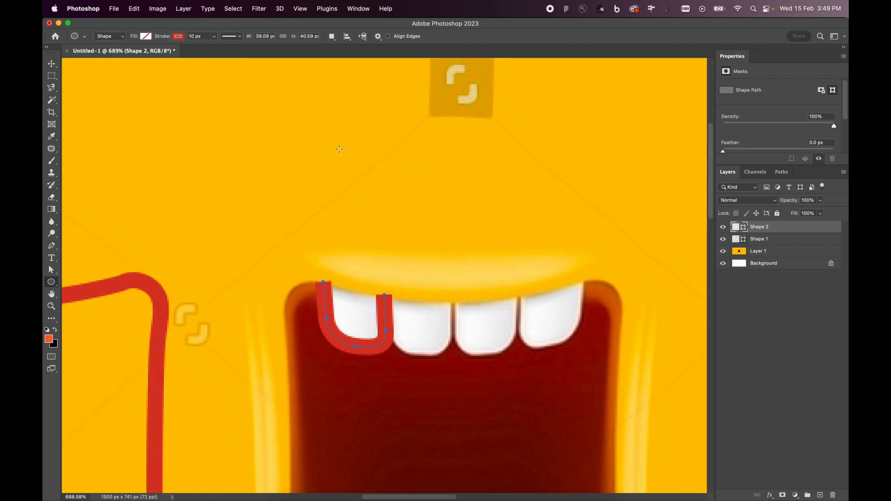
click(146, 36)
click(101, 85)
click(178, 36)
click(123, 53)
click(442, 251)
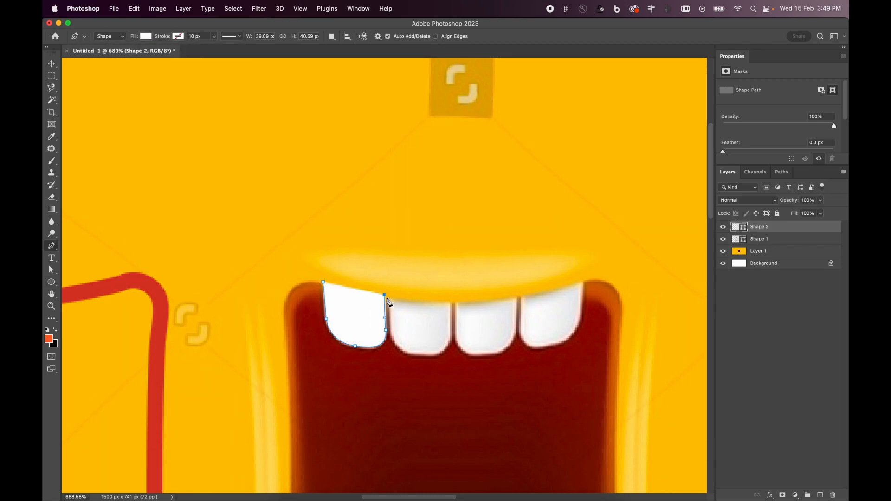
Continue the white path around the second upper tooth and across the gap to the third.
click(391, 328)
drag(419, 353, 431, 353)
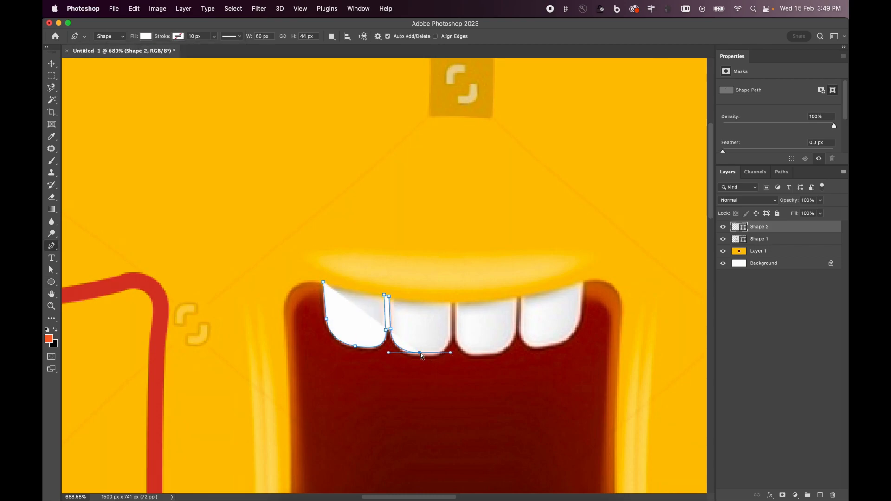
click(450, 339)
click(451, 301)
click(456, 301)
click(456, 338)
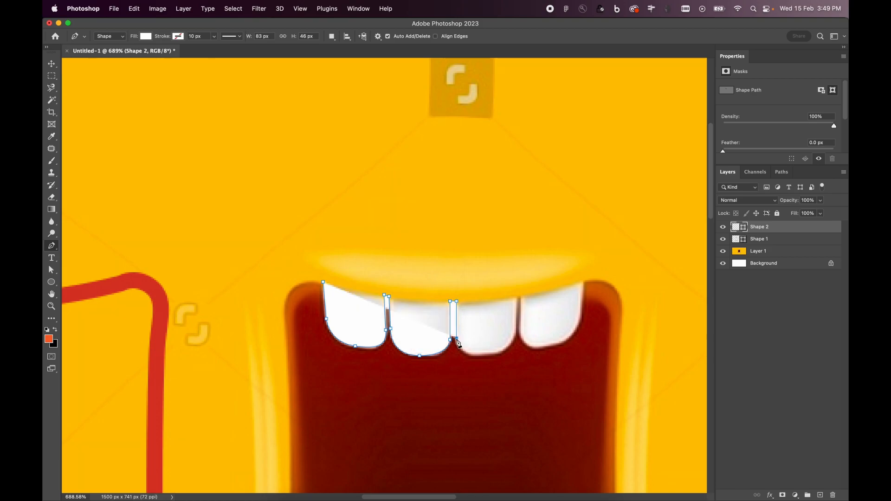
Trace the two remaining upper teeth and close the white teeth shape at about 162 by 47 px.
click(516, 296)
click(520, 296)
click(521, 330)
drag(570, 342, 569, 341)
click(581, 310)
click(582, 280)
click(323, 282)
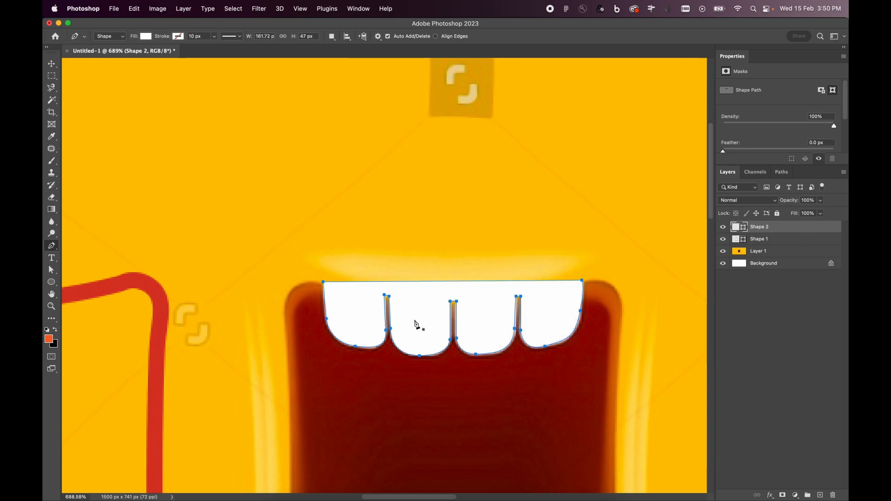
Copy the upper teeth shape down onto the lower teeth and flip the copy vertically.
scroll(414, 322, down, 10)
key(v)
drag(420, 204, 433, 415)
scroll(436, 409, down, 5)
drag(453, 62, 465, 348)
key(super+t)
right_click(454, 316)
click(474, 491)
key(Return)
Shift the path points of the lower teeth copy's right-hand teeth outward to match the reference teeth.
key(p)
drag(564, 304, 513, 409)
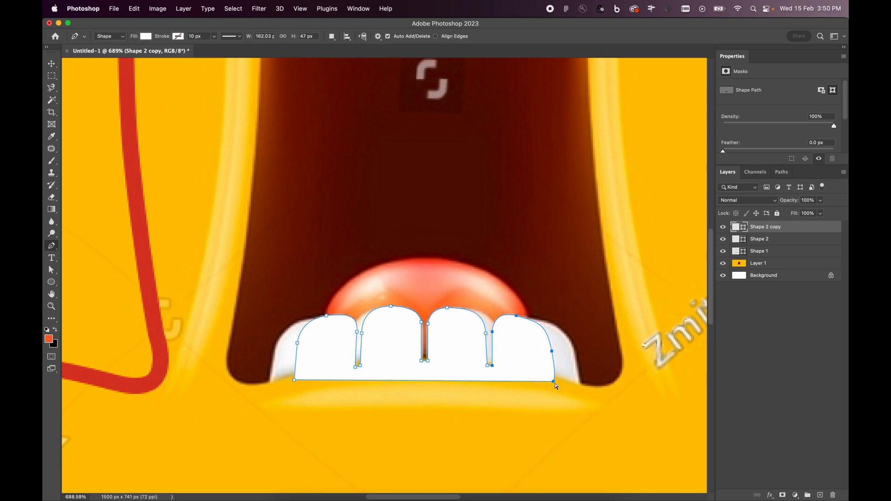
drag(556, 386, 579, 386)
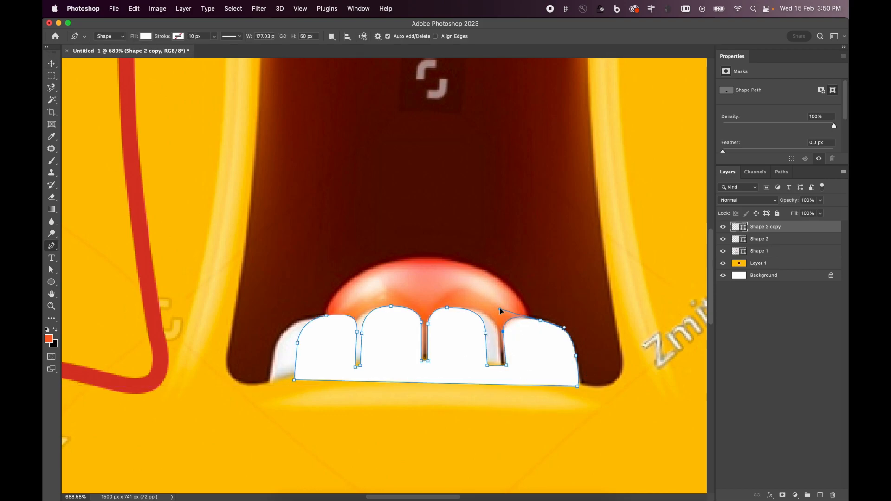
drag(488, 367, 499, 367)
mouse_move(444, 309)
mouse_down()
mouse_move(466, 309)
mouse_move(446, 309)
mouse_up()
scroll(446, 309, up, 5)
scroll(446, 309, down, 5)
drag(457, 193, 450, 193)
Shift the points of the lower teeth copy's left-hand teeth outward, widening the shape to about 191 px.
scroll(450, 194, left, 3)
drag(196, 210, 341, 383)
drag(337, 327, 314, 327)
drag(350, 259, 330, 259)
drag(345, 205, 329, 208)
scroll(329, 209, down, 5)
scroll(328, 208, up, 6)
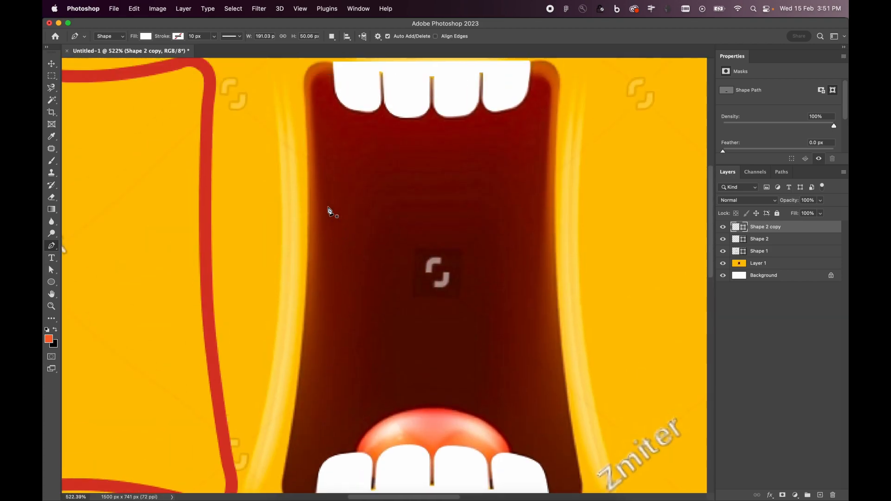
Move the red mouth outline back over the mouth and bring its layer to the front of the teeth.
scroll(329, 211, down, 3)
key(v)
drag(275, 224, 512, 230)
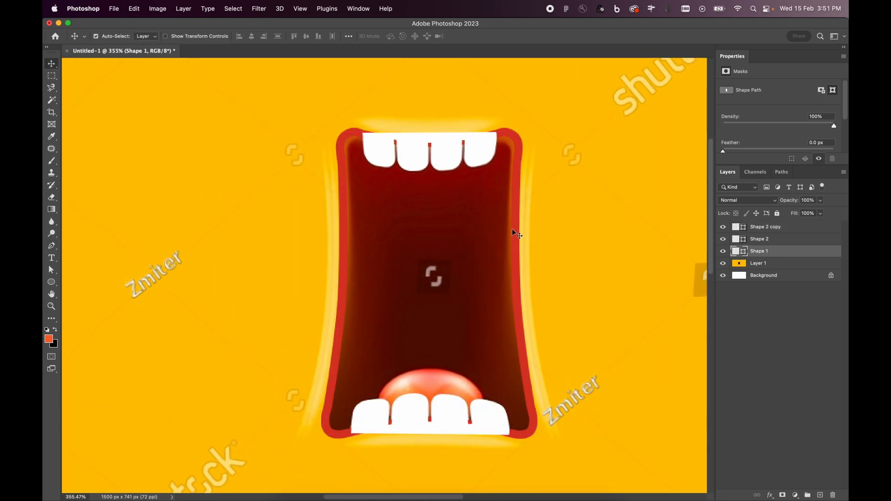
key(super+shift+bracketright)
Fill the mouth outline with the light yellow ffd942 sampled from the lip highlight and remove its stroke.
key(u)
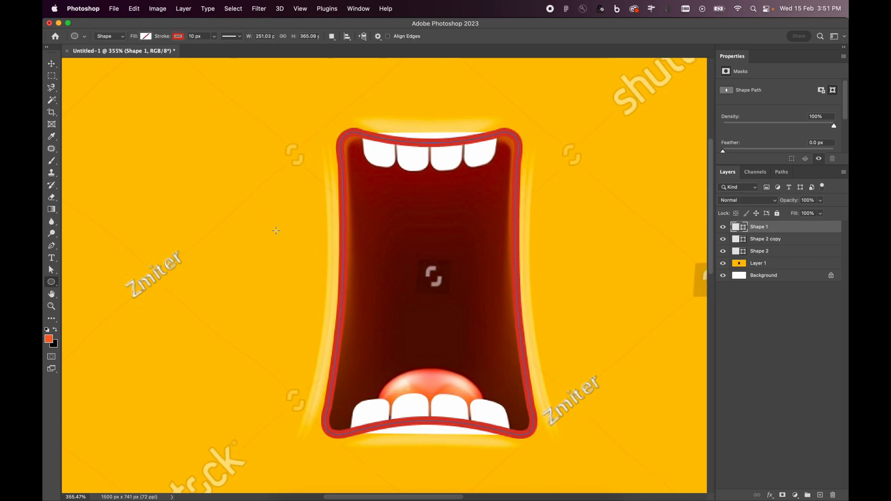
click(146, 36)
click(203, 55)
click(528, 218)
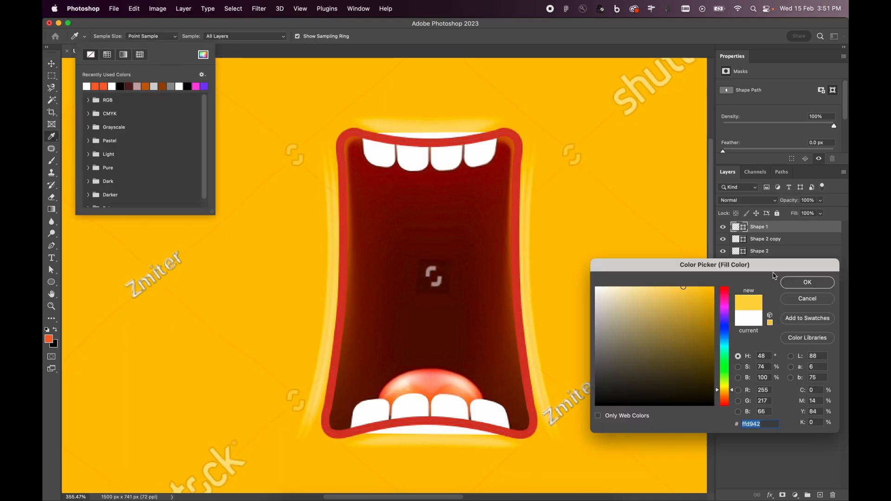
click(808, 282)
click(177, 36)
click(123, 55)
Duplicate the mouth shape, place both mouth layers below the teeth, and clip both teeth layers to the upper mouth shape.
click(785, 228)
key(super+j)
click(776, 242)
shift+click(778, 229)
key(super+bracketleft)
key(super+bracketleft)
click(789, 230)
shift+click(774, 241)
key(super+alt+g)
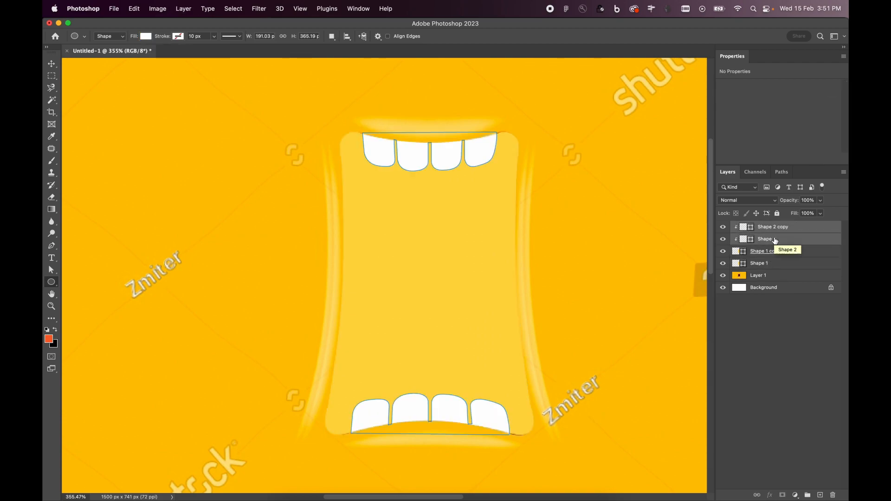
Hide the two mouth shape layers and the two clipped teeth layers so only the reference image shows.
click(775, 242)
click(794, 253)
click(782, 264)
click(724, 265)
drag(723, 252, 723, 236)
click(724, 265)
click(725, 265)
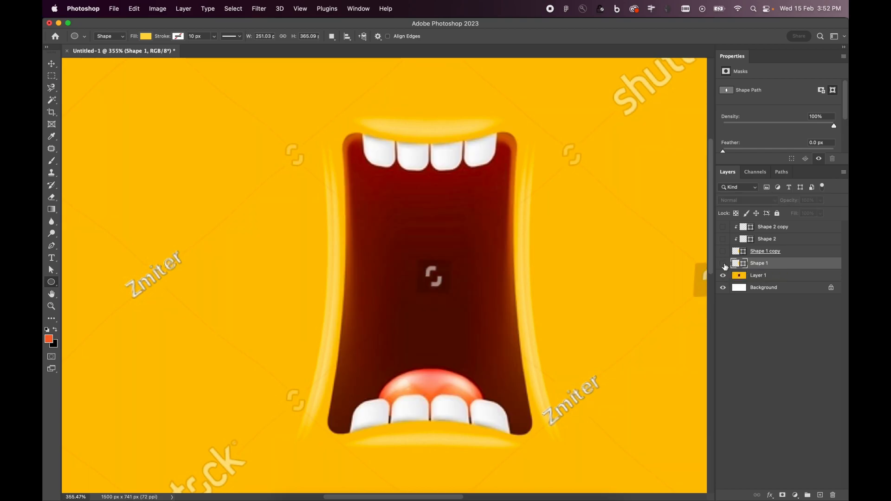
Trace the curved crease beside the mouth's left edge with the Pen tool, about 38 by 358 px.
scroll(319, 386, up, 5)
scroll(325, 394, left, 3)
scroll(325, 394, down, 2)
key(p)
click(331, 427)
scroll(383, 209, up, 5)
shift+click(381, 160)
scroll(373, 170, down, 6)
scroll(367, 186, up, 8)
drag(329, 266, 399, 300)
scroll(374, 267, down, 5)
scroll(399, 301, down, 4)
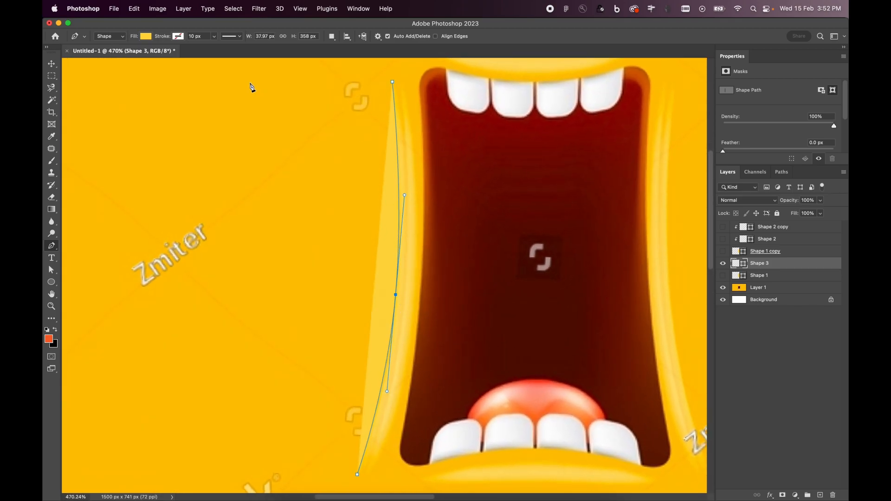
Extend the crease curve into a strip reaching into the mouth and fill it with the sampled background yellow ffc700.
click(358, 473)
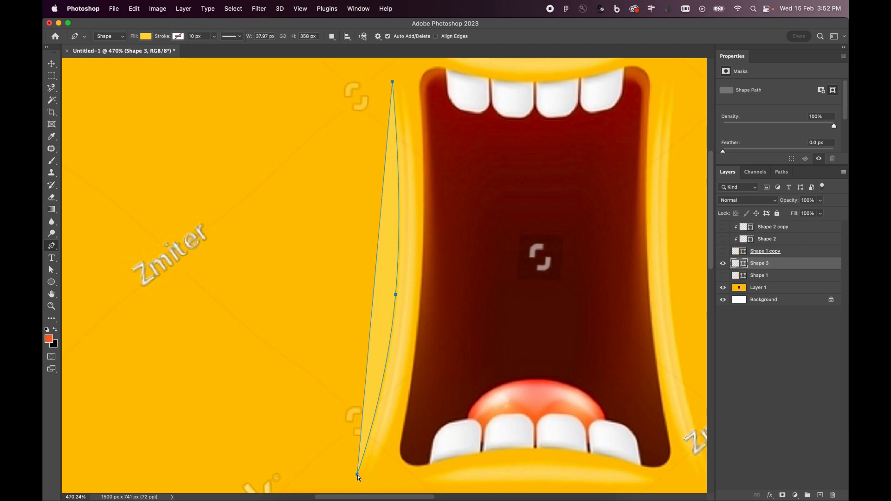
click(459, 82)
click(460, 482)
click(723, 263)
click(723, 263)
double_click(739, 263)
click(388, 265)
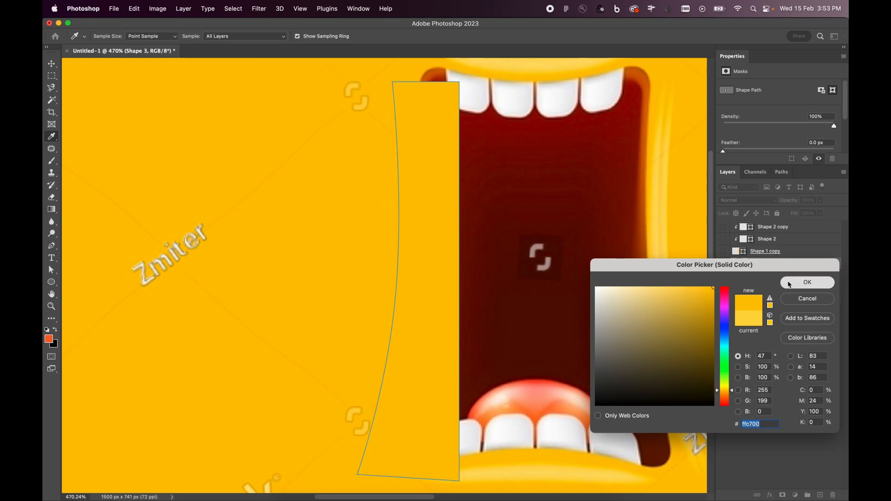
click(789, 284)
double_click(803, 276)
click(510, 206)
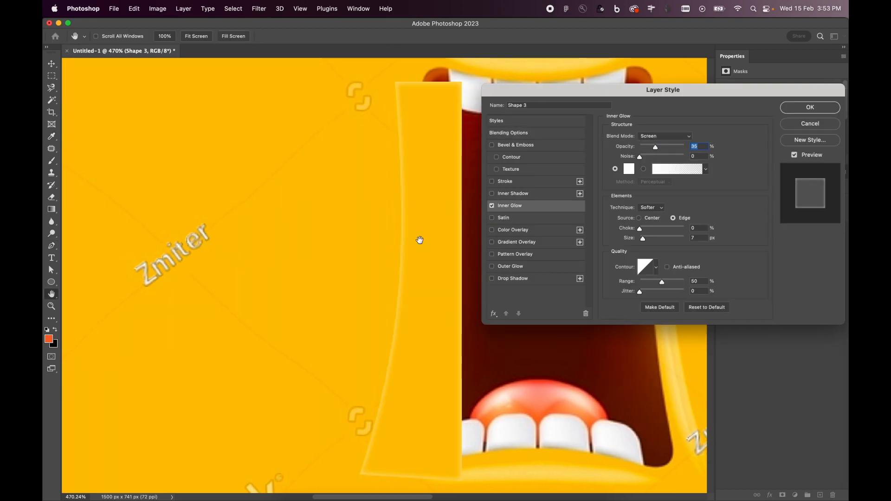
drag(419, 240, 377, 243)
click(491, 205)
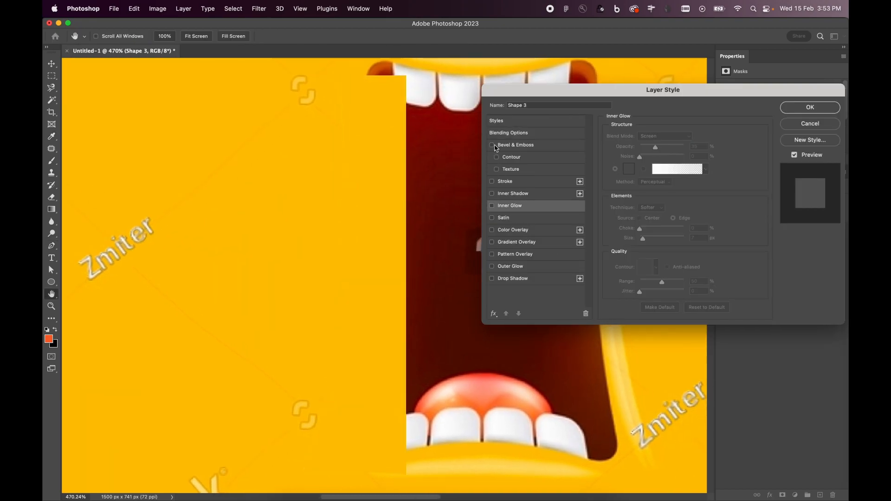
click(506, 242)
click(492, 242)
click(513, 193)
drag(646, 198, 637, 200)
drag(385, 276, 384, 257)
mouse_move(639, 199)
mouse_down()
mouse_move(645, 180)
mouse_move(632, 180)
mouse_move(649, 200)
mouse_up()
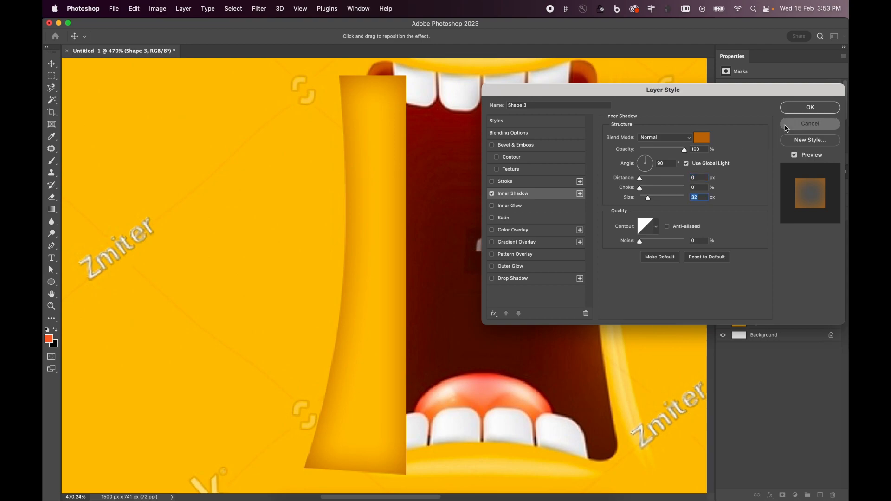
click(788, 126)
Move the yellow strip slightly right so the reference crease beside the mouth is uncovered.
key(v)
drag(369, 254, 389, 257)
double_click(785, 263)
click(516, 242)
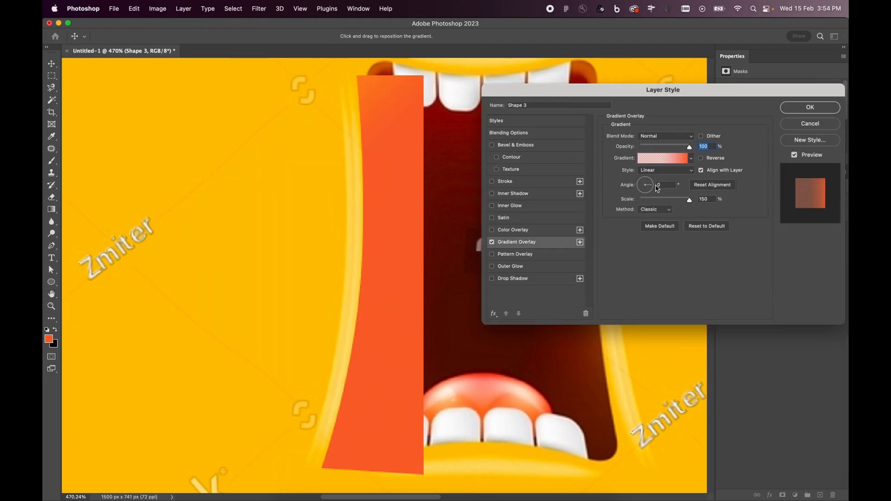
click(662, 158)
click(794, 194)
click(661, 159)
click(805, 316)
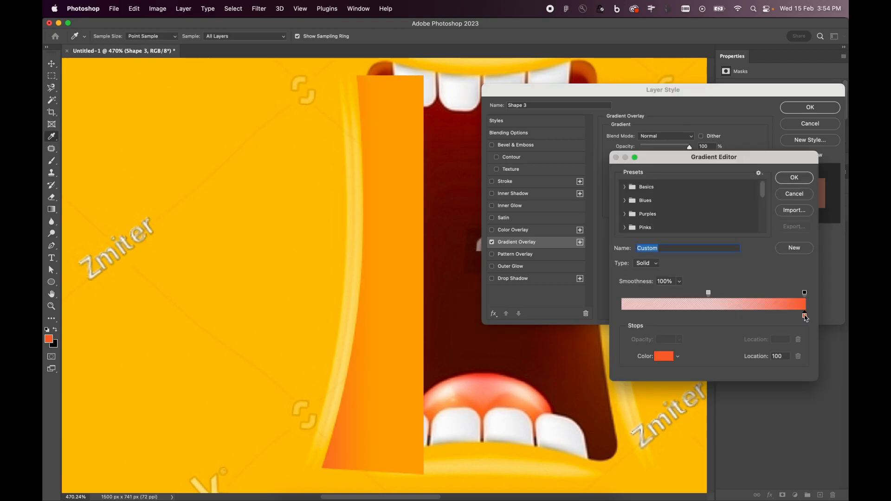
click(358, 270)
drag(709, 293, 766, 295)
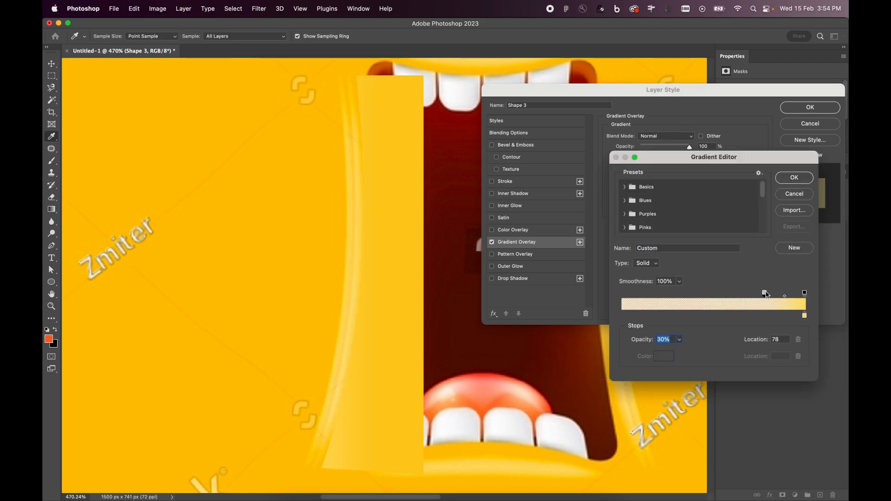
click(805, 178)
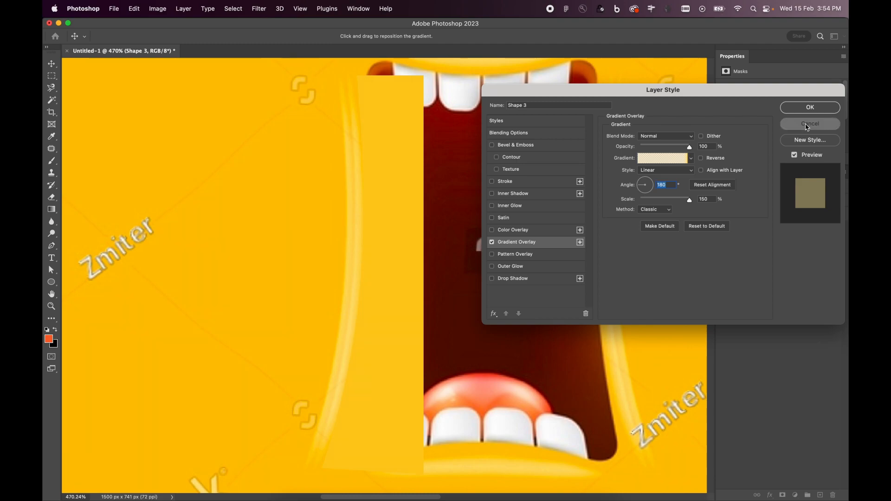
click(807, 124)
Nudge the yellow strip slightly right, load its outline as a selection and sample the crease's light yellow.
mouse_move(384, 232)
mouse_down()
mouse_move(511, 229)
mouse_move(388, 232)
mouse_up()
click(723, 264)
click(722, 263)
super+click(739, 263)
key(i)
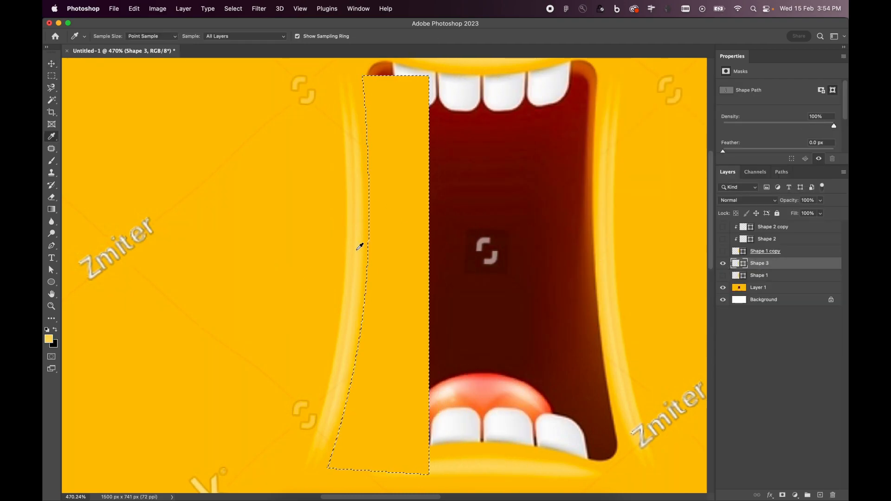
Create a new layer and paint a light-yellow highlight along the strip's curved edge with an 80 px soft brush.
key(b)
key(super+shift+alt+n)
right_click(321, 247)
click(337, 350)
click(292, 195)
mouse_move(333, 96)
mouse_down()
mouse_move(342, 253)
mouse_move(309, 439)
mouse_up()
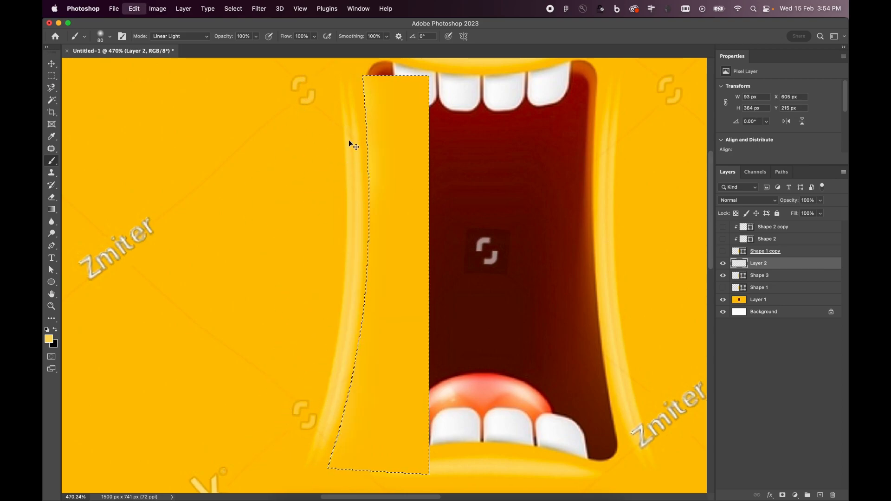
mouse_move(361, 106)
mouse_down()
mouse_move(363, 284)
mouse_move(334, 392)
mouse_up()
drag(357, 286, 333, 411)
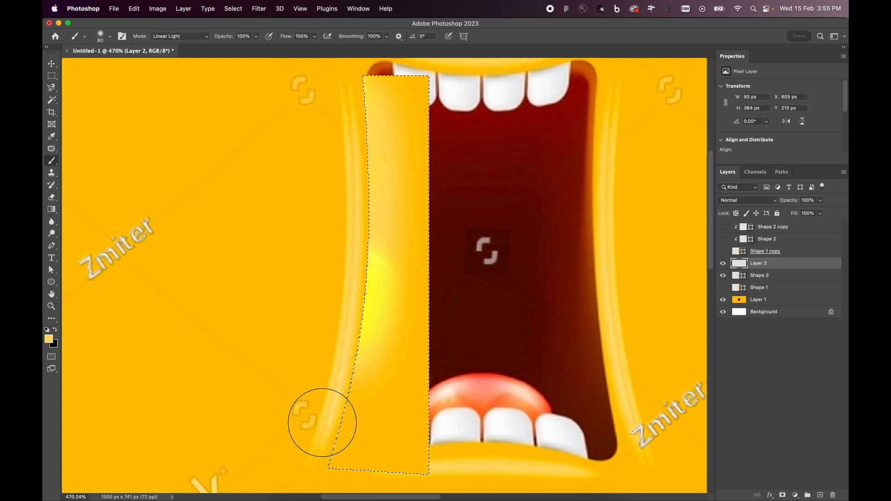
key(super+z)
key(super+z)
Brush a soft full-length highlight down the strip's curved edge and clear the selection.
mouse_move(363, 108)
mouse_down()
mouse_move(351, 305)
mouse_move(338, 384)
mouse_move(294, 461)
mouse_up()
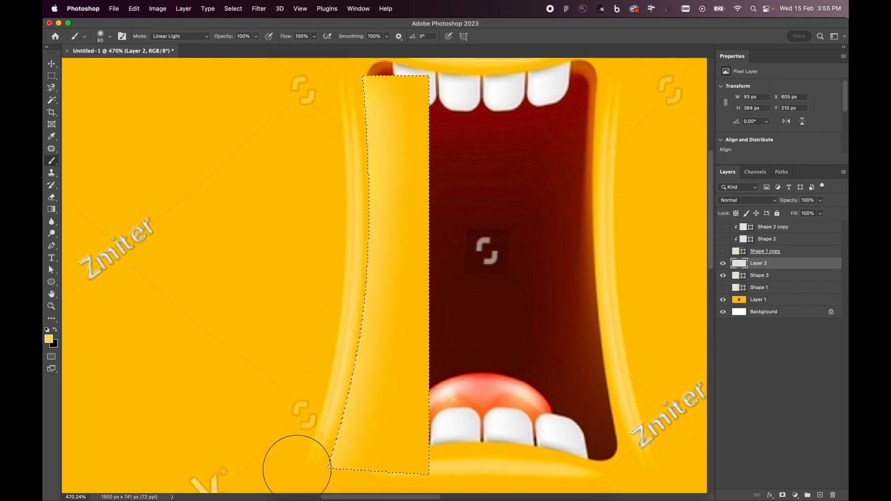
key(super+d)
key(v)
Narrow the highlight layer to about 44 px wide and clip it to the yellow strip.
key(super+t)
drag(430, 272, 378, 255)
key(Return)
key(alt+super+g)
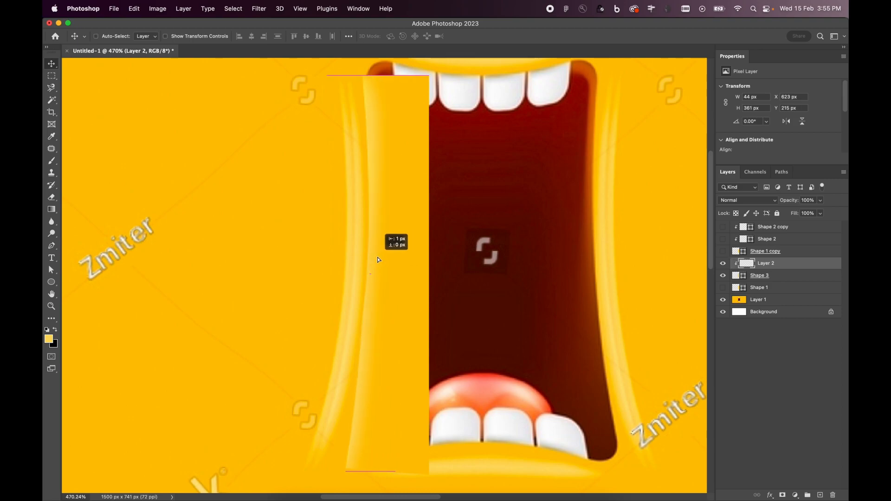
Warp the highlight so it follows the bend of the strip's curved edge.
key(super+t)
right_click(376, 256)
click(385, 329)
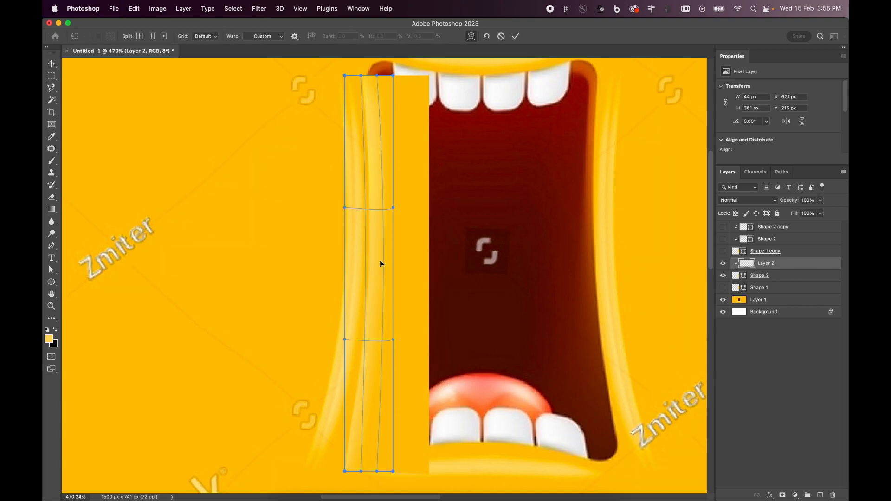
key(Return)
Group the strip with its highlight and duplicate the group beside the original as a second crease.
shift+click(776, 277)
key(alt+super+g)
key(super+g)
drag(378, 251, 386, 252)
drag(433, 330, 314, 289)
click(734, 263)
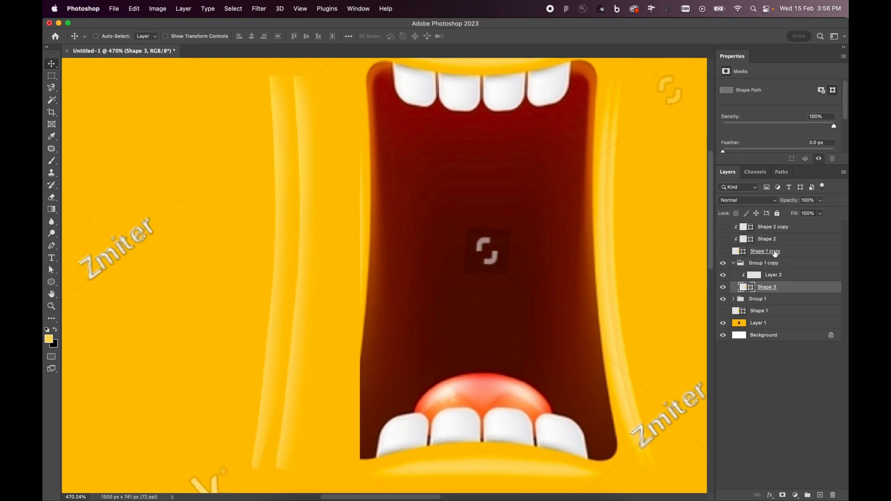
Warp the highlight in the duplicated crease group so its lower part bends outward.
double_click(747, 286)
key(Escape)
click(774, 275)
key(super+t)
right_click(298, 276)
click(320, 343)
drag(275, 472, 265, 471)
drag(274, 338, 259, 334)
key(Return)
double_click(746, 287)
key(Escape)
Move the reshaped crease group beside the mouth's left edge and duplicate it.
click(763, 263)
drag(366, 249, 392, 253)
key(super+j)
Duplicate both crease groups, flip the copies horizontally and place them beside the mouth's right edge.
shift+click(759, 273)
key(super+j)
key(super+t)
drag(427, 258, 584, 260)
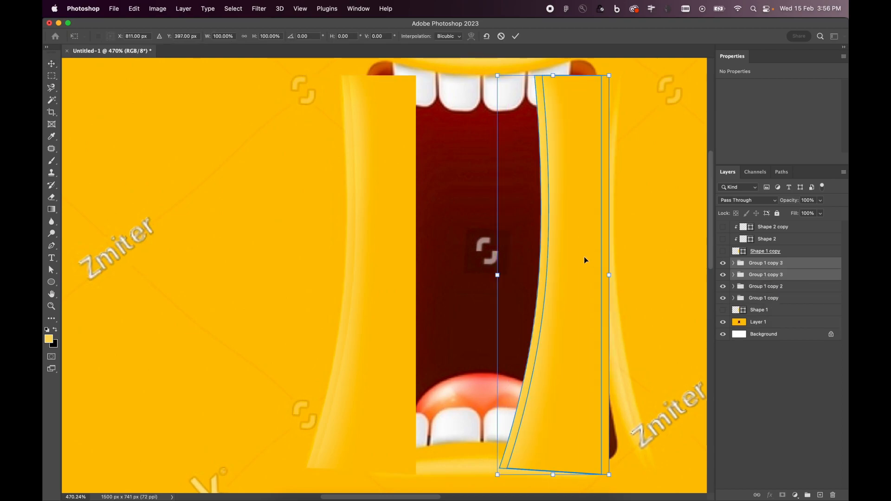
right_click(584, 257)
click(603, 445)
key(Return)
drag(550, 325, 600, 325)
Show the hidden teeth layers and toggle the two mouth shape layers.
click(723, 310)
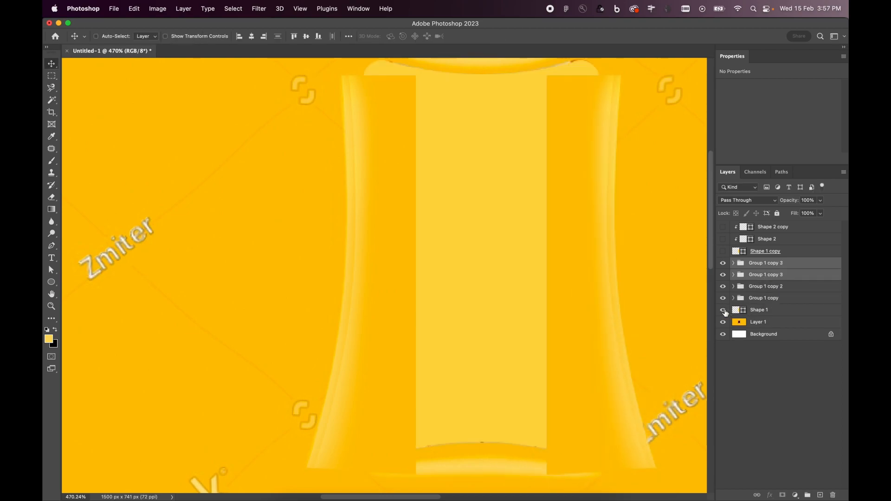
click(723, 251)
drag(722, 227, 722, 238)
click(759, 310)
click(723, 251)
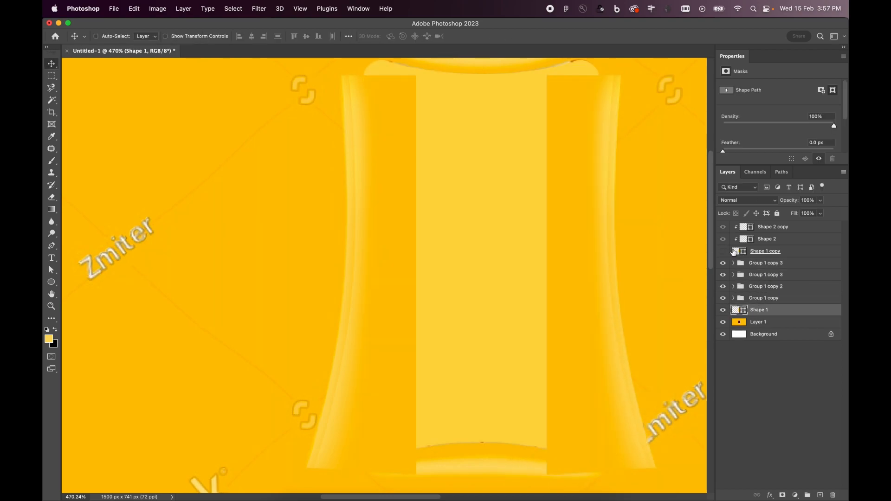
click(722, 310)
Fill the top mouth shape with the dark brown sampled from the reference mouth and show both mouth shapes.
double_click(736, 251)
click(517, 251)
key(Return)
click(723, 252)
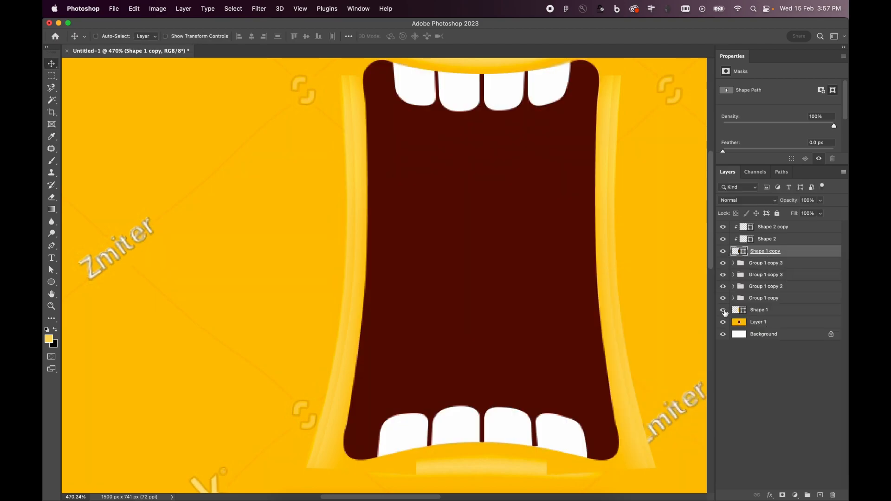
click(722, 310)
Select all recreated mouth, teeth and crease layers and move them left, clear of the reference mouth.
scroll(385, 260, down, 3)
shift+click(766, 226)
drag(464, 247, 358, 243)
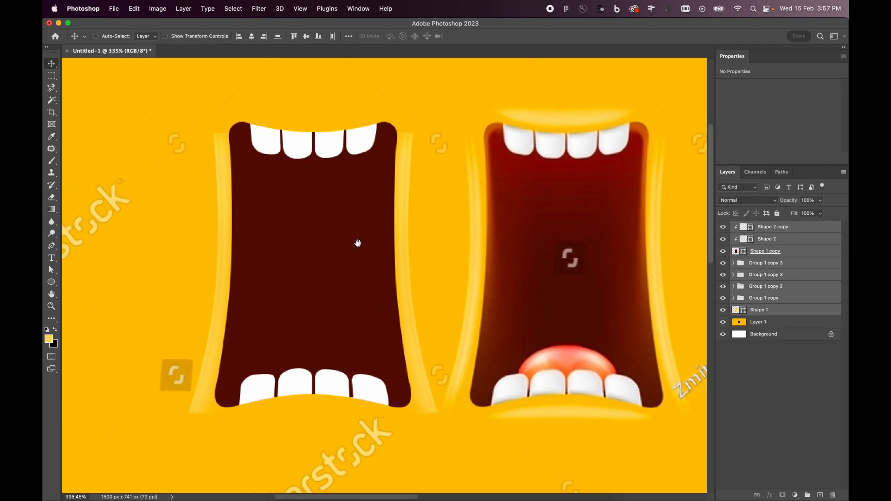
key(Left)
key(Left)
key(Left)
key(Left)
key(Left)
Move the dark mouth shape's edge anchor points inwards to shrink it to about 245 by 359 px.
super+click(458, 253)
super+click(413, 223)
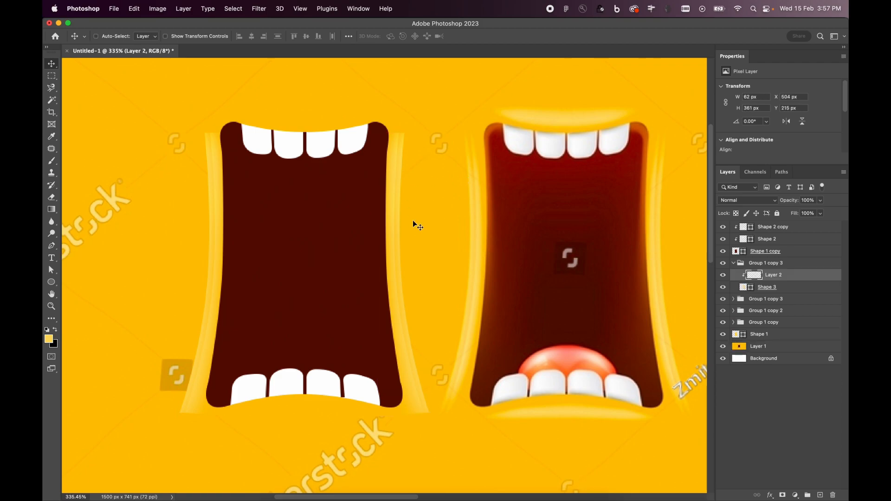
super+click(420, 402)
key(p)
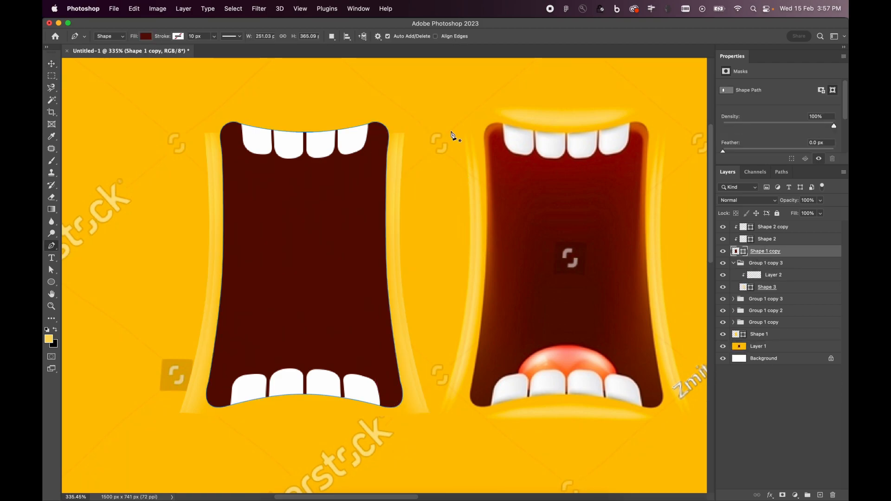
key(Left)
key(Left)
key(Left)
key(Right)
key(Right)
key(Right)
drag(408, 94, 201, 276)
key(Down)
key(Down)
key(Down)
key(v)
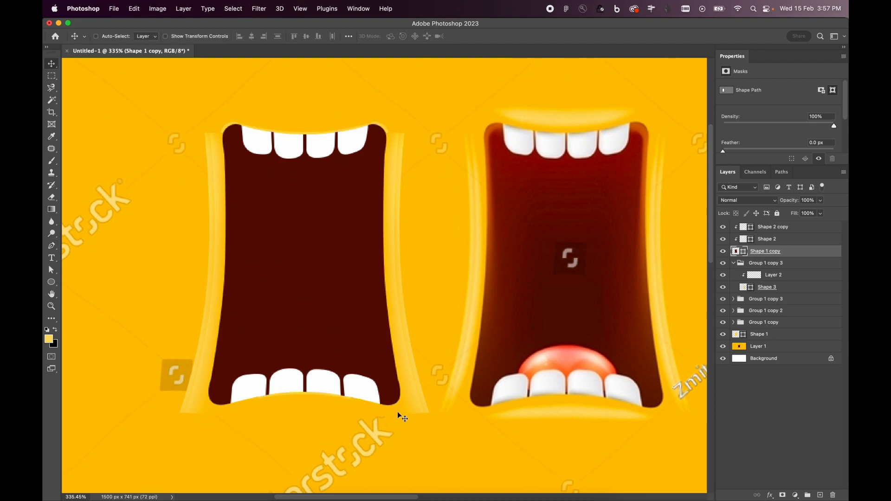
Open the outer mouth shape's fill colour, then duplicate the dark mouth shape and clip the copy to the original.
double_click(752, 334)
click(810, 288)
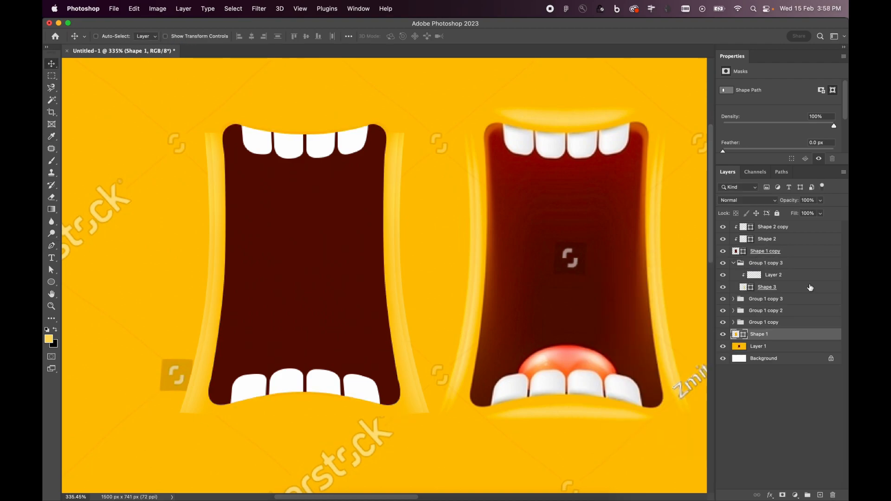
super+click(370, 265)
key(super+j)
key(super+alt+g)
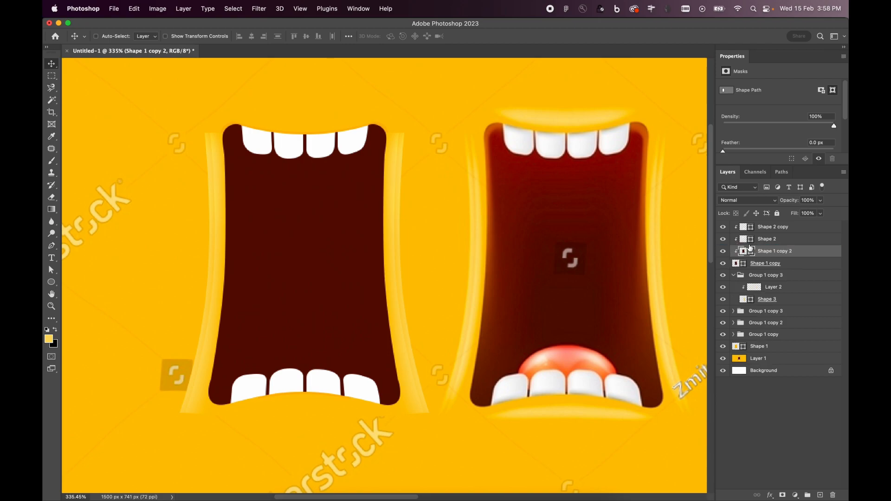
Shift the clipped copy's upper anchor points down and its side points inwards, to about 245 by 352 px.
key(p)
key(Down)
key(Down)
key(Down)
key(Down)
drag(422, 150, 352, 454)
key(Left)
key(Left)
key(Left)
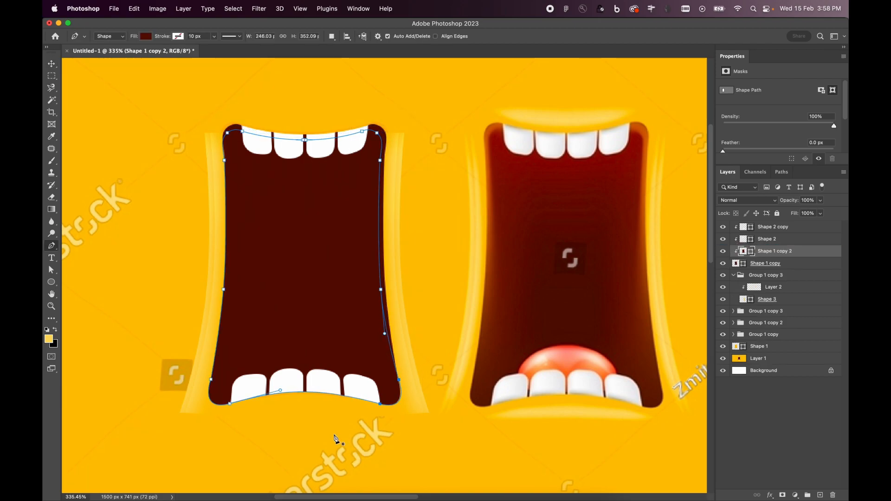
drag(291, 224, 291, 225)
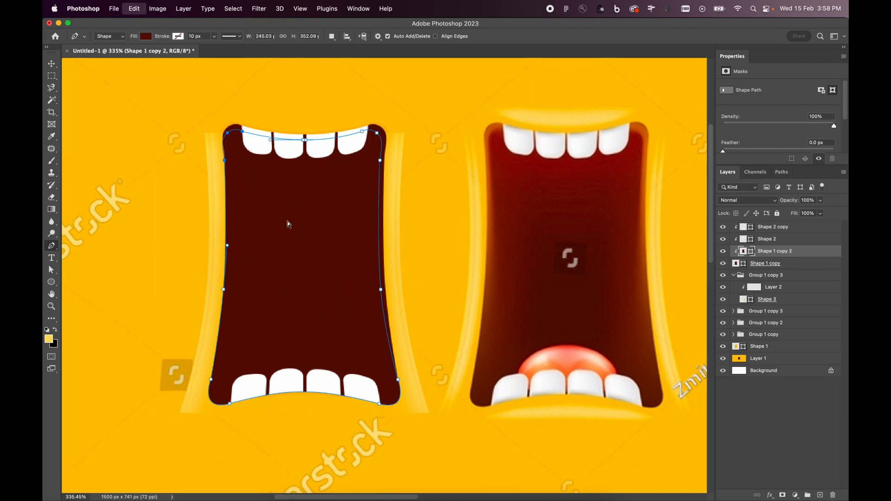
key(Return)
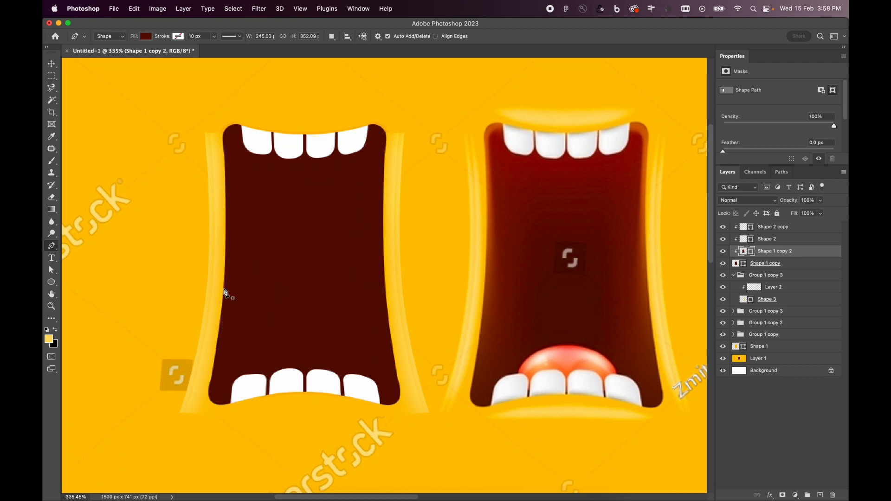
Recolour the mouth shape beneath the clipped copy to a dark orange.
double_click(736, 263)
click(814, 285)
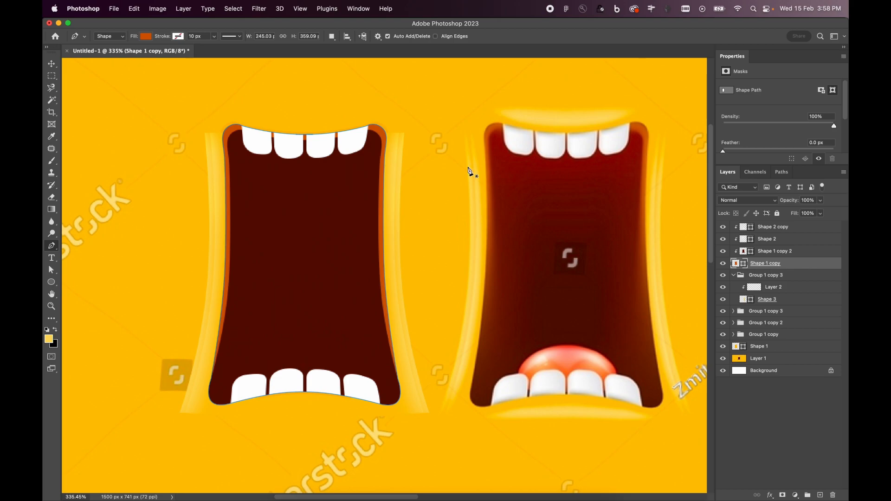
click(259, 9)
mouse_move(324, 133)
click(420, 168)
drag(653, 242, 669, 241)
click(775, 133)
Convert the clipped dark mouth copy to a smart object and soften its edges with a Gaussian Blur.
click(800, 252)
click(259, 9)
mouse_move(325, 133)
click(420, 168)
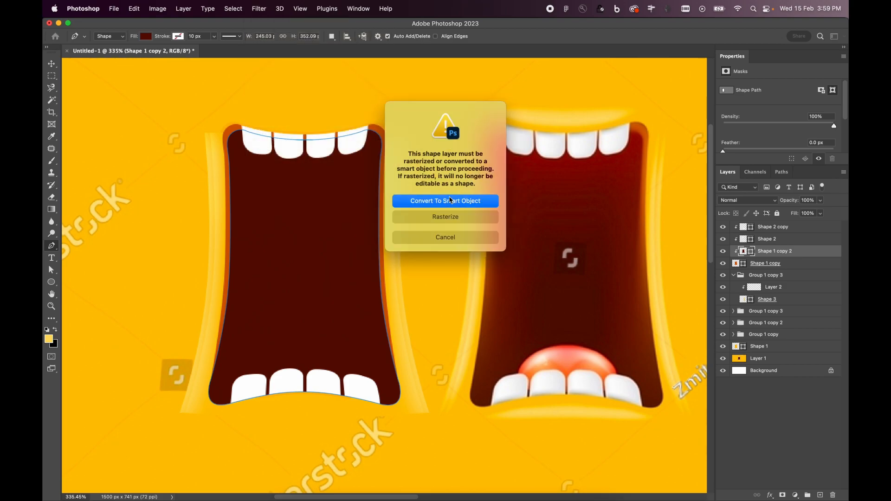
click(446, 199)
drag(661, 241, 667, 240)
click(768, 117)
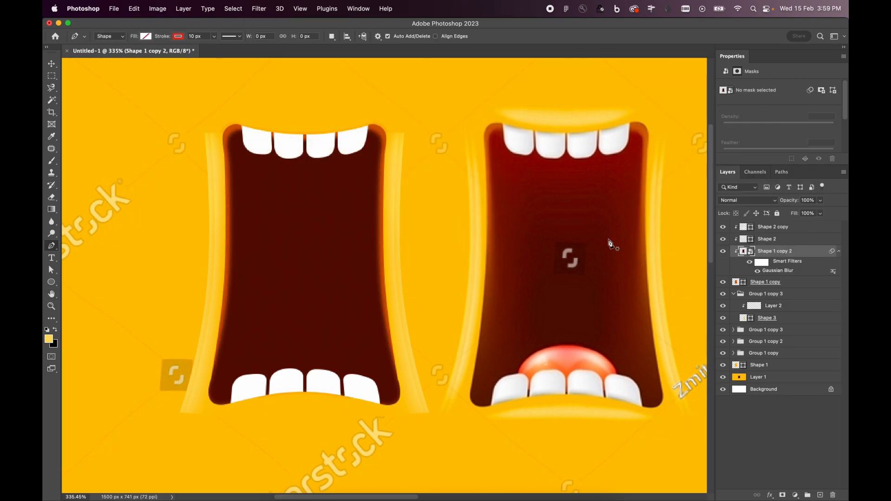
Add a dark red inner glow to the orange mouth shape with Normal blending and 100% opacity.
double_click(795, 282)
click(661, 187)
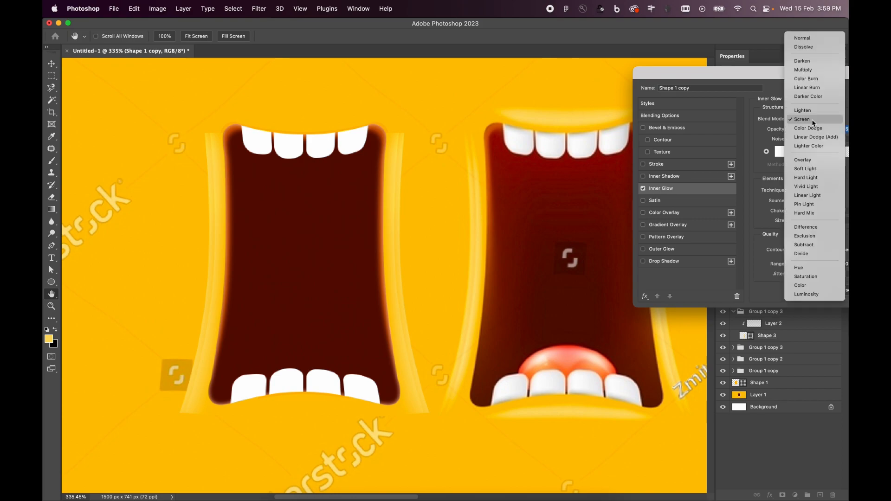
click(781, 151)
click(500, 137)
click(808, 283)
drag(806, 130, 847, 129)
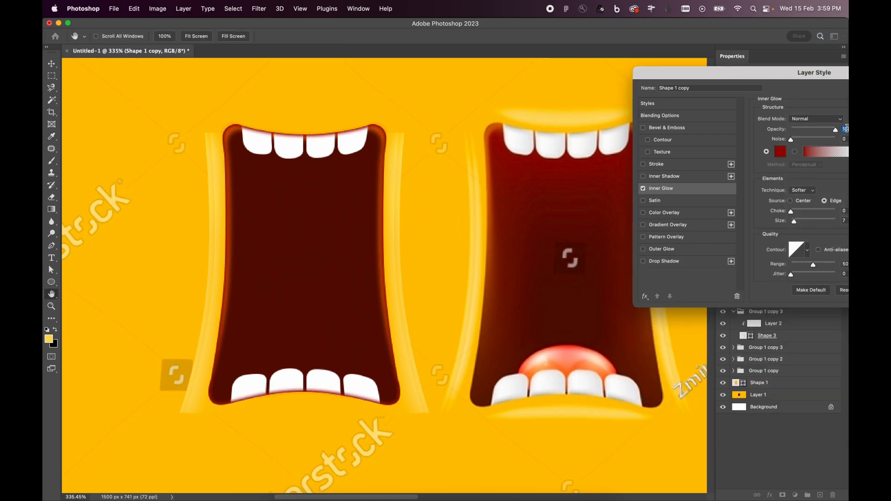
Set the inner glow's size to 87 px and apply the layer style.
drag(795, 221, 812, 220)
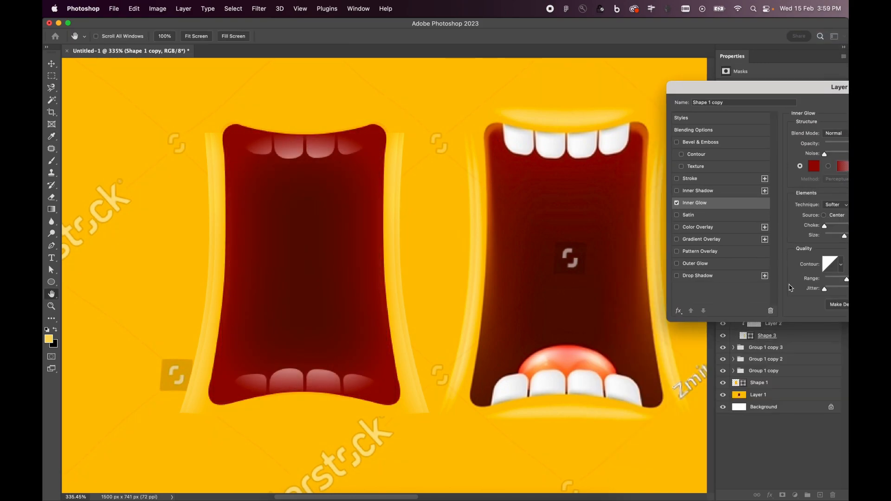
drag(845, 237, 843, 238)
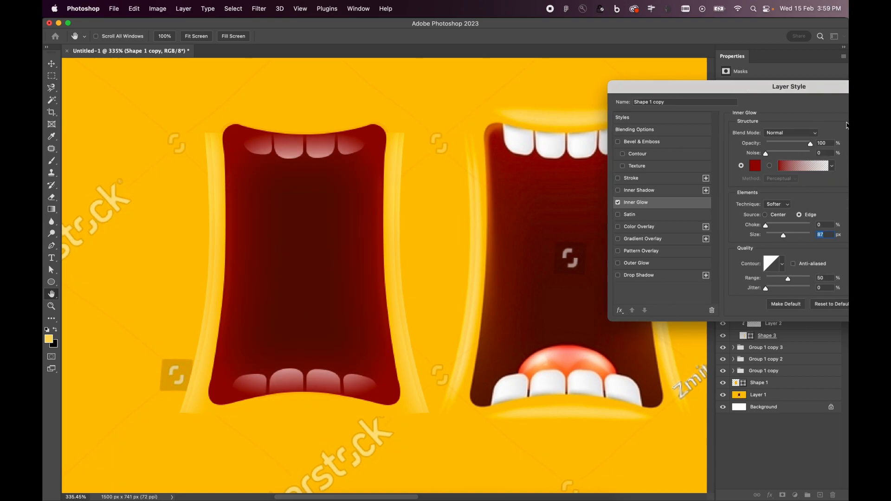
click(840, 114)
click(785, 272)
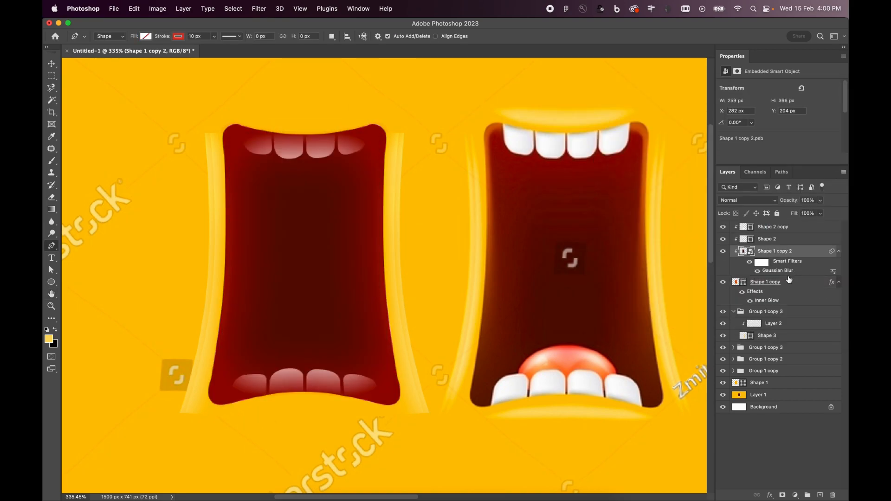
key(super+alt+g)
click(761, 239)
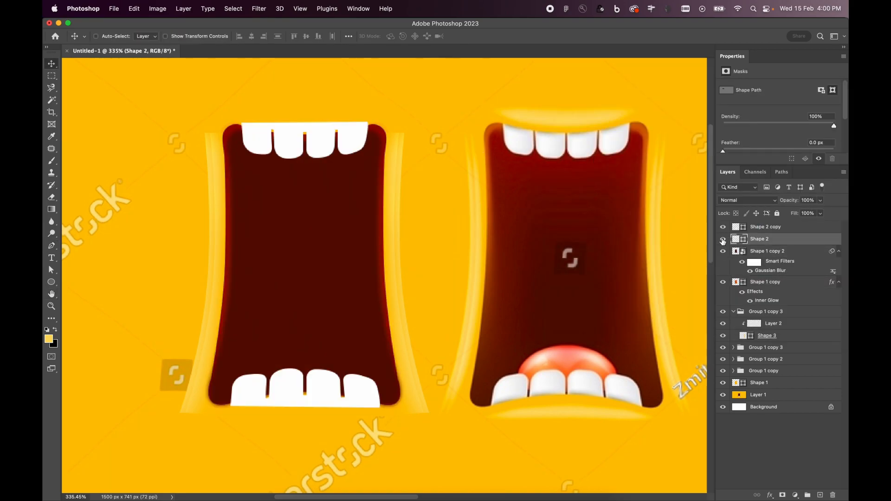
click(768, 282)
key(v)
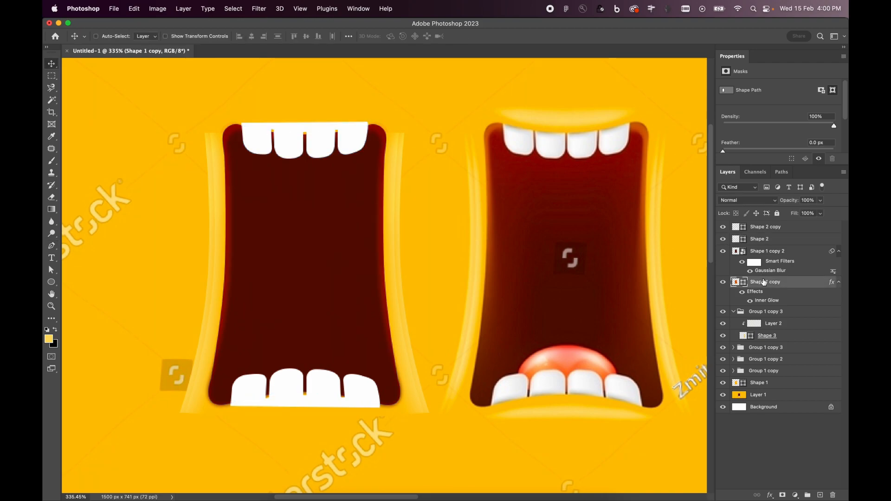
alt+click(731, 269)
click(780, 253)
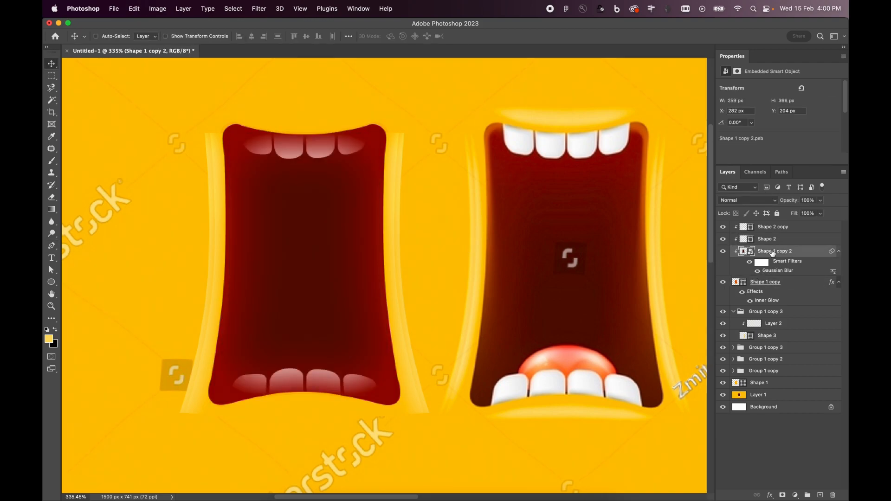
Release both teeth layers from the clipping mask and copy the mouth outline path into the upper teeth shape.
alt+click(776, 243)
key(p)
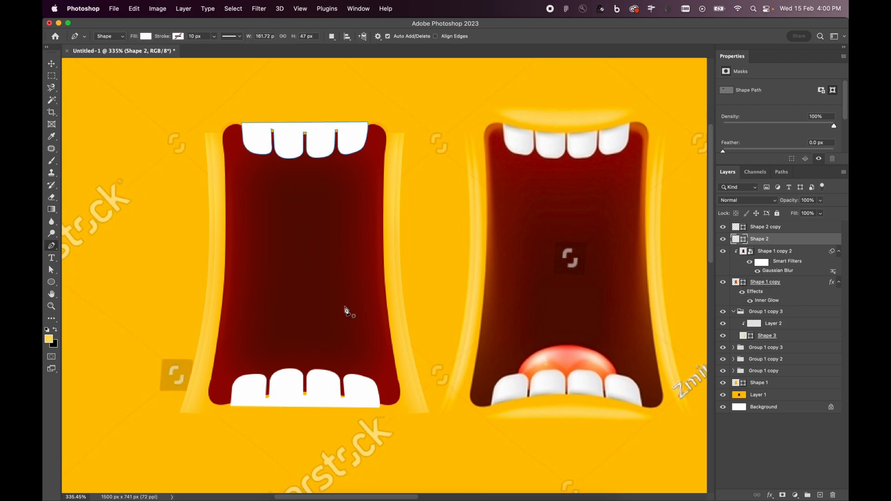
key(alt+bracketleft)
key(alt+bracketleft)
key(alt+bracketright)
key(alt+bracketright)
click(331, 36)
click(354, 58)
key(ctrl+z)
Trim the upper teeth to the mouth outline by intersecting the shape areas.
click(331, 37)
click(356, 58)
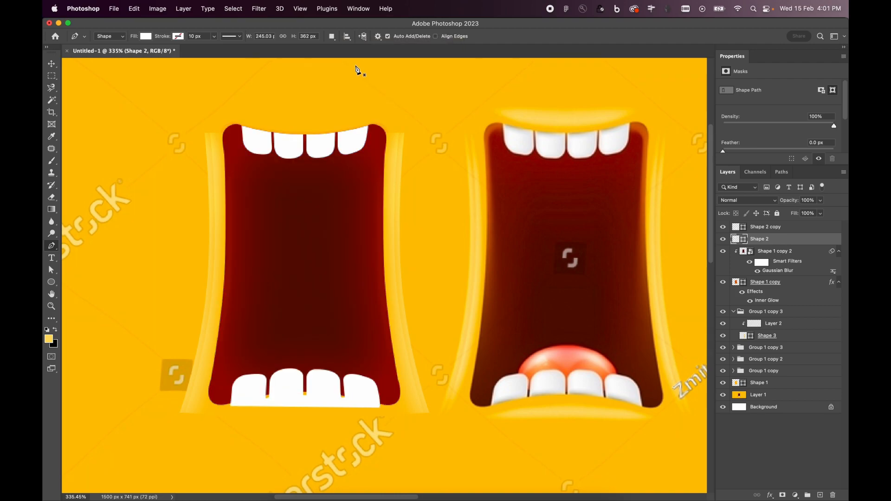
key(v)
Add the mouth outline path to the lower teeth shape and trim the teeth with Intersect Shape Areas.
key(alt+bracketright)
key(p)
click(332, 36)
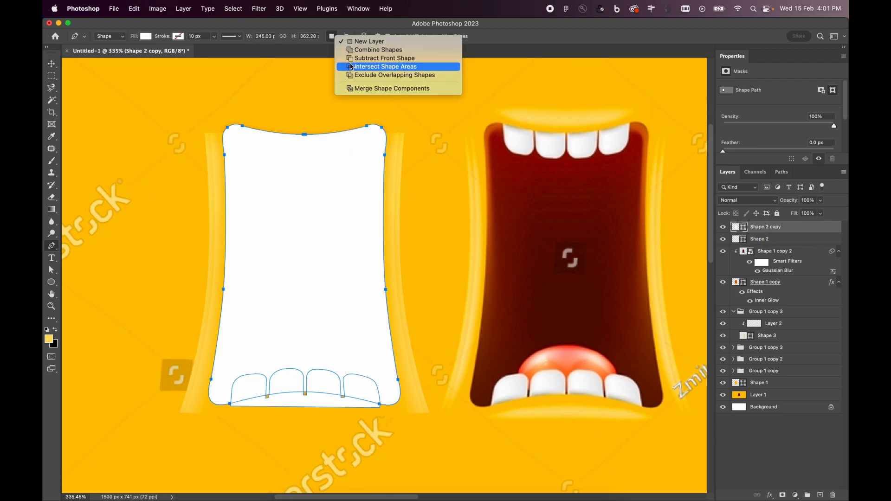
click(352, 64)
key(v)
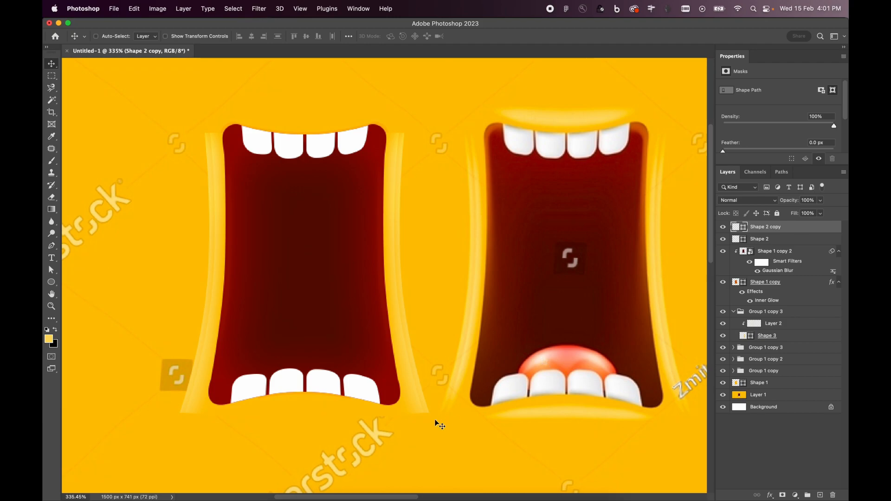
Draw a curved highlight shape about 174 px wide above the upper lip, filled with light yellow sampled from the reference lip.
key(p)
click(234, 110)
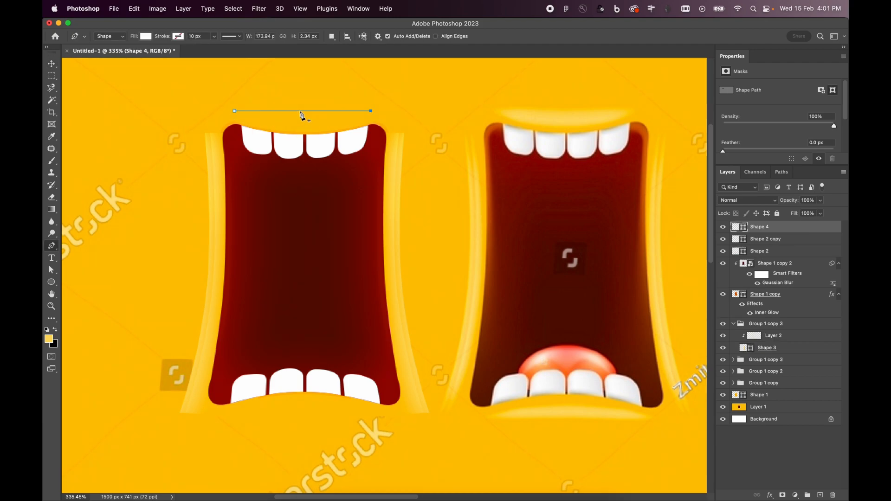
drag(302, 112, 302, 127)
key(v)
double_click(738, 227)
click(574, 121)
click(793, 282)
Convert the upper lip highlight to a smart object and apply a 3.7 px Gaussian Blur.
click(260, 9)
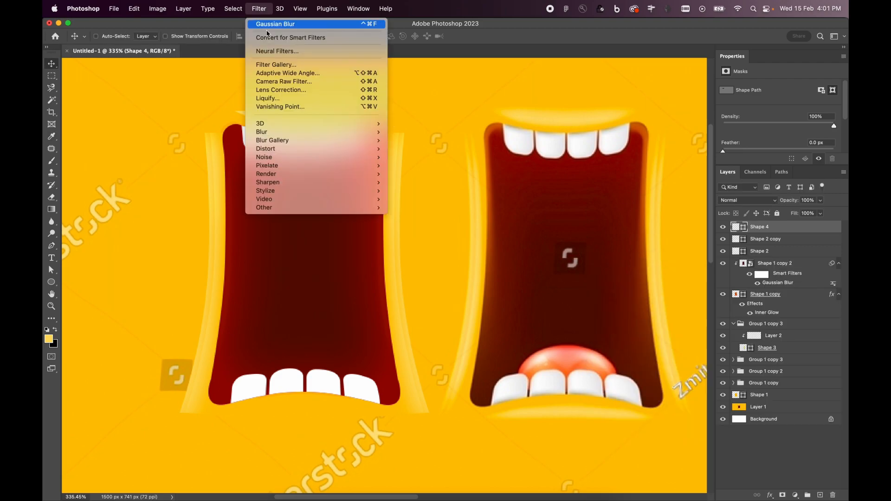
click(413, 165)
click(426, 200)
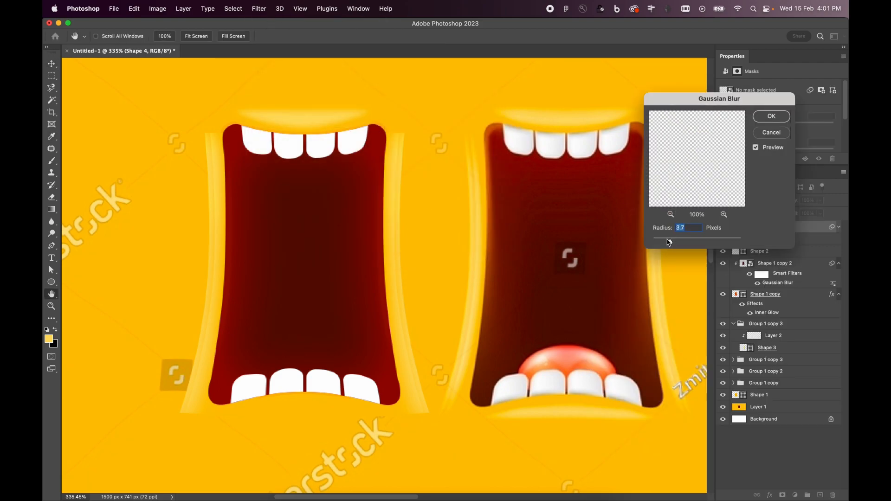
click(770, 117)
Duplicate the blurred lip highlight onto the lower lip and flip it vertically.
drag(303, 119, 292, 408)
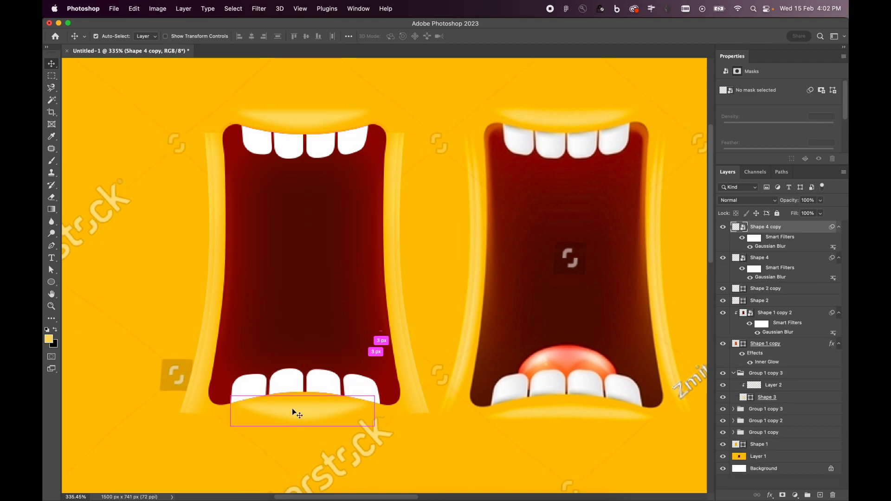
key(ctrl+t)
right_click(292, 408)
click(318, 488)
key(Return)
Widen the lower lip highlight to about 238 px and confirm its Gaussian Blur settings.
key(ctrl+t)
drag(370, 411, 393, 411)
key(Return)
double_click(761, 247)
key(Return)
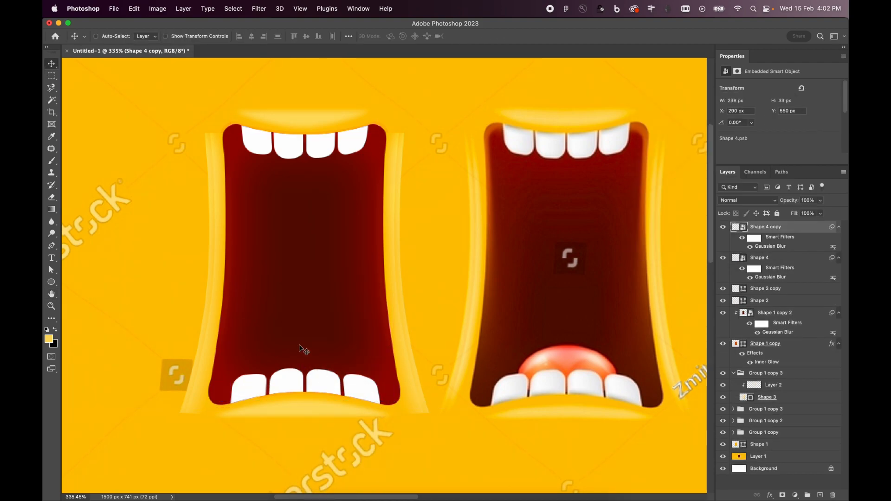
Draw a tongue ellipse about 136 × 90 px behind the lower teeth, placing its layer beneath both teeth layers.
key(u)
drag(304, 371, 411, 424)
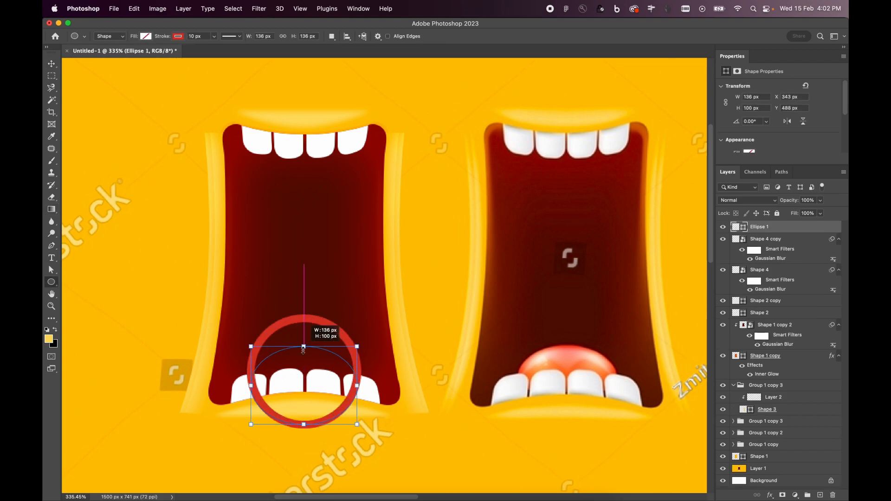
drag(303, 319, 302, 349)
click(300, 422)
drag(761, 226, 761, 317)
Fill the tongue ellipse with the recently used dark red and remove its stroke.
key(u)
click(146, 36)
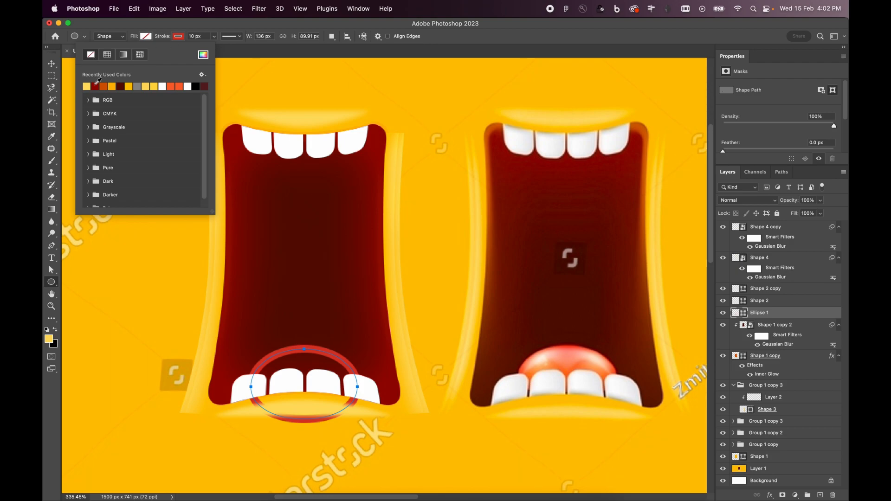
click(95, 86)
key(Escape)
key(v)
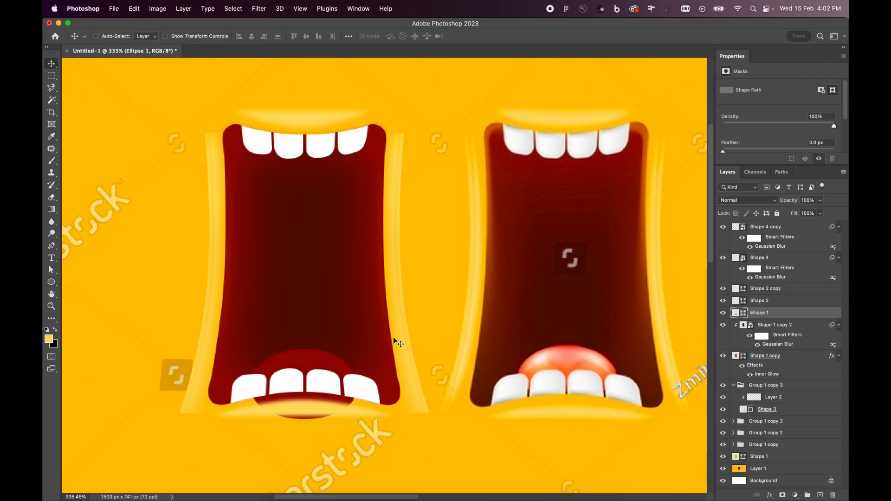
Bring the tongue ellipse to the front and fill it with the red sampled from the reference tongue.
key(super+shift+bracketright)
key(i)
click(567, 355)
key(alt+BackSpace)
key(v)
super+click(743, 227)
double_click(809, 230)
click(533, 242)
click(666, 169)
click(660, 178)
click(678, 157)
click(622, 293)
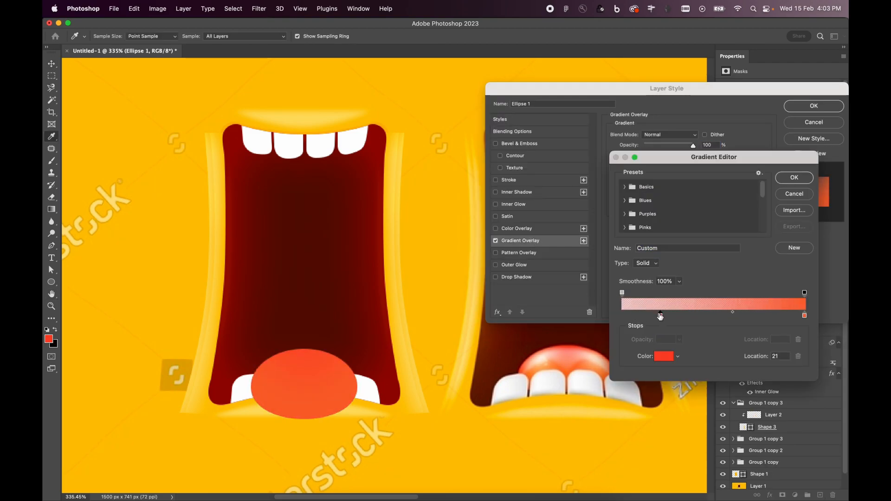
click(662, 359)
click(604, 367)
key(Return)
click(622, 293)
text(100)
key(Return)
click(793, 178)
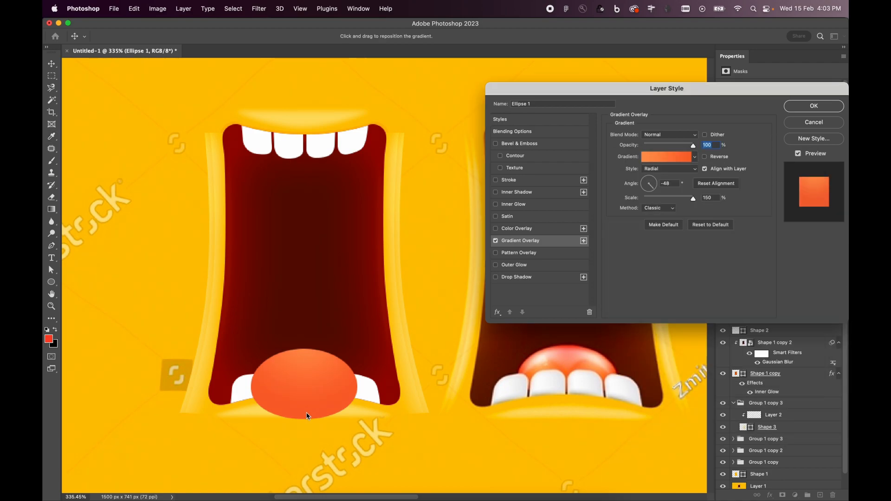
click(819, 123)
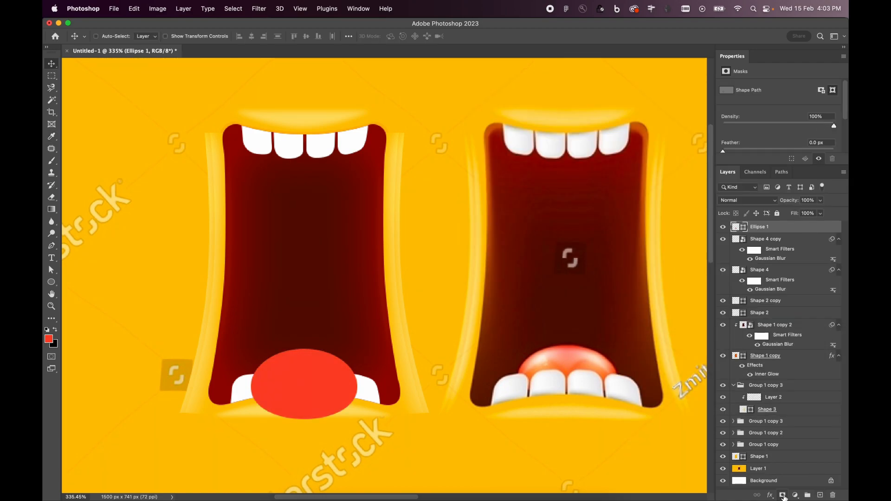
Add a new layer above the tongue ellipse and paint soft yellow shading along the tongue's lower part with a large soft brush.
click(820, 495)
key(i)
key(b)
right_click(324, 390)
click(321, 394)
key(super+z)
key(bracketright)
key(bracketright)
key(bracketright)
click(323, 413)
mouse_move(326, 416)
mouse_down()
mouse_move(299, 388)
mouse_move(318, 422)
mouse_move(258, 418)
mouse_move(435, 461)
mouse_up()
Sample orange from the reference tongue and paint it over the tongue's lower centre with a smaller brush.
alt+click(568, 372)
key(bracketleft)
key(bracketleft)
key(bracketleft)
mouse_move(308, 397)
mouse_down()
mouse_move(321, 450)
mouse_move(305, 393)
mouse_move(328, 418)
mouse_up()
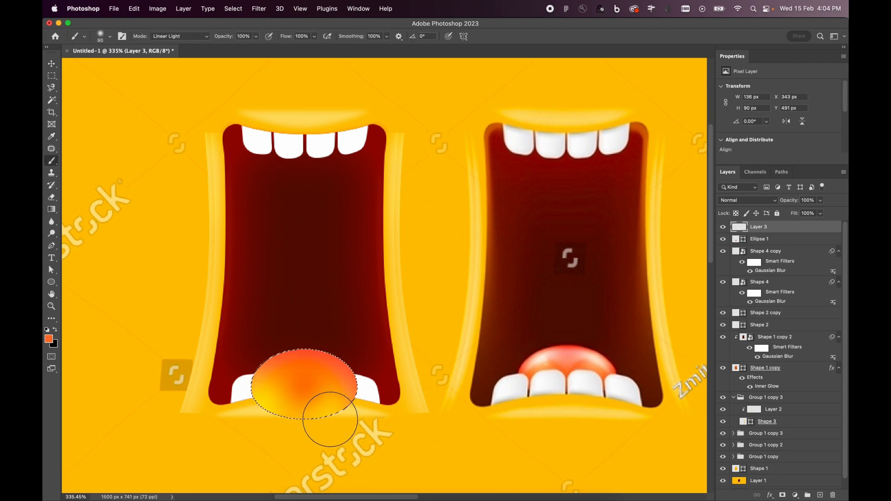
Duplicate the tongue ellipse above the painted shading, shift the copy down about 20 px, and fill it with white.
drag(778, 239, 778, 224)
key(v)
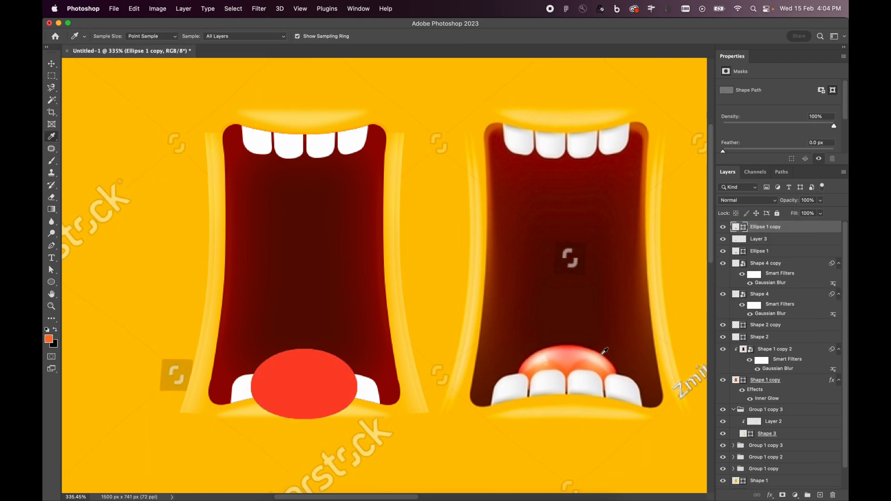
key(alt+BackSpace)
key(shift+Down)
key(d)
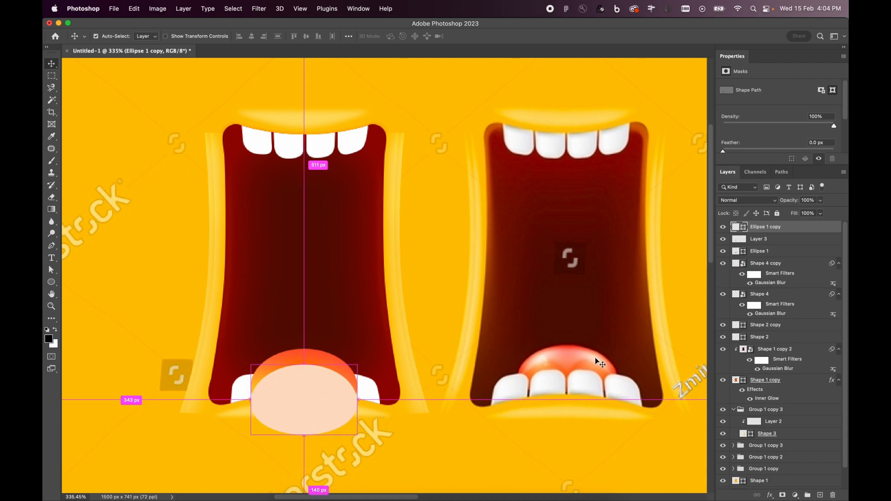
key(ctrl+BackSpace)
Apply Gaussian Blur to the white ellipse and move it slightly up over the tongue.
click(300, 9)
mouse_move(259, 8)
mouse_move(297, 133)
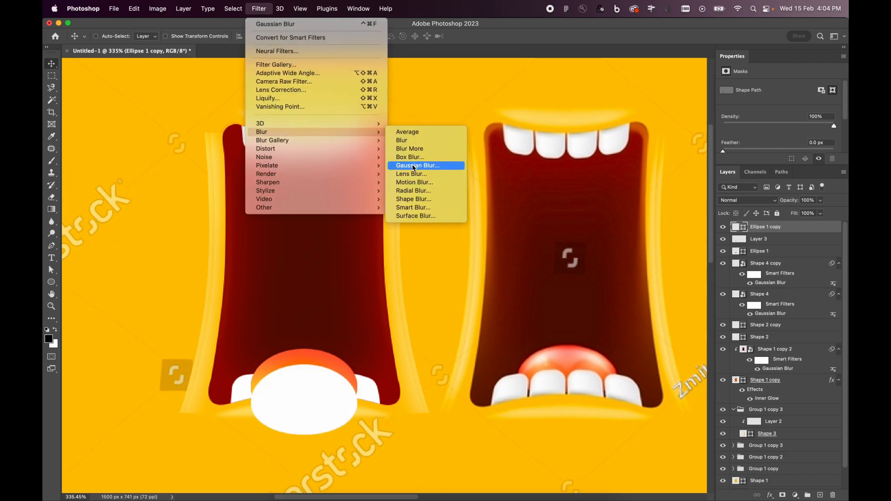
click(417, 167)
click(771, 116)
drag(320, 407, 320, 388)
Mask away the white ellipse's centre and lower part with a soft 50 px eraser at 5% flow, leaving a rim highlight.
key(e)
key(x)
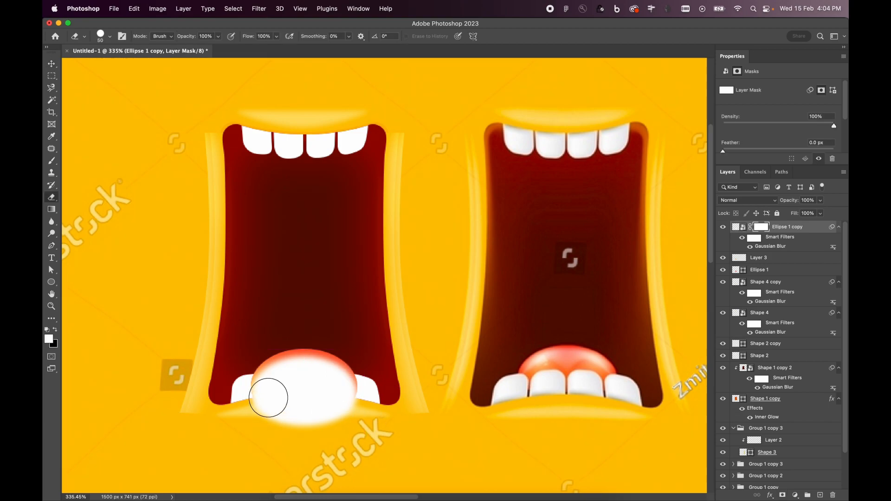
mouse_move(280, 421)
mouse_down()
mouse_move(356, 422)
mouse_move(298, 407)
mouse_move(375, 413)
mouse_move(294, 385)
mouse_move(255, 394)
mouse_move(358, 396)
mouse_up()
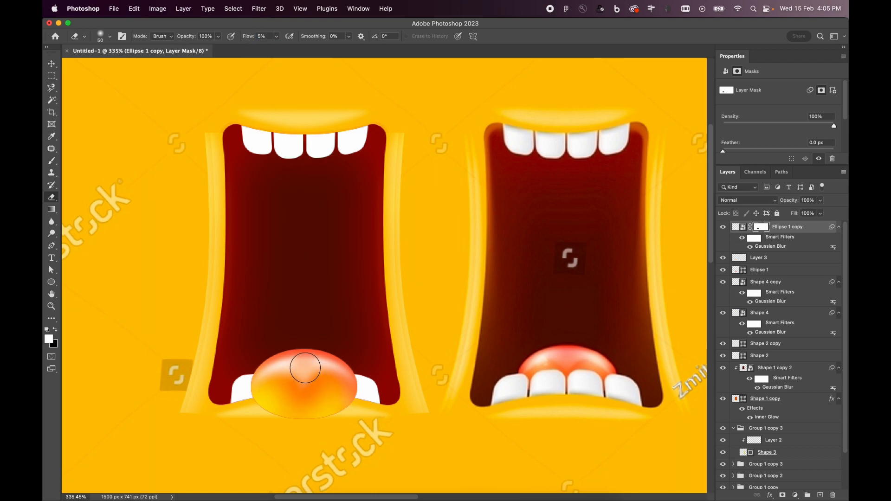
Group the three tongue layers and place the group behind the lower teeth, masked to the mouth shape.
key(v)
shift+click(777, 274)
key(super+g)
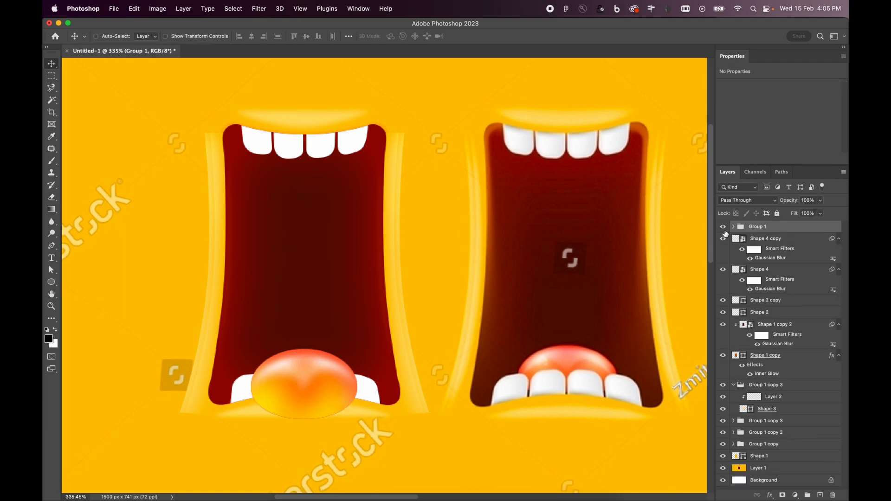
key(super+bracketleft)
key(super+bracketleft)
key(super+bracketleft)
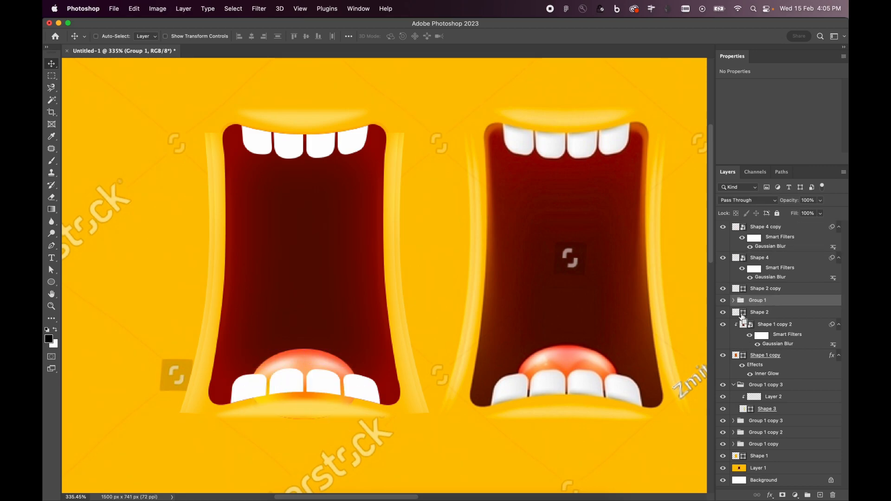
click(766, 289)
double_click(806, 288)
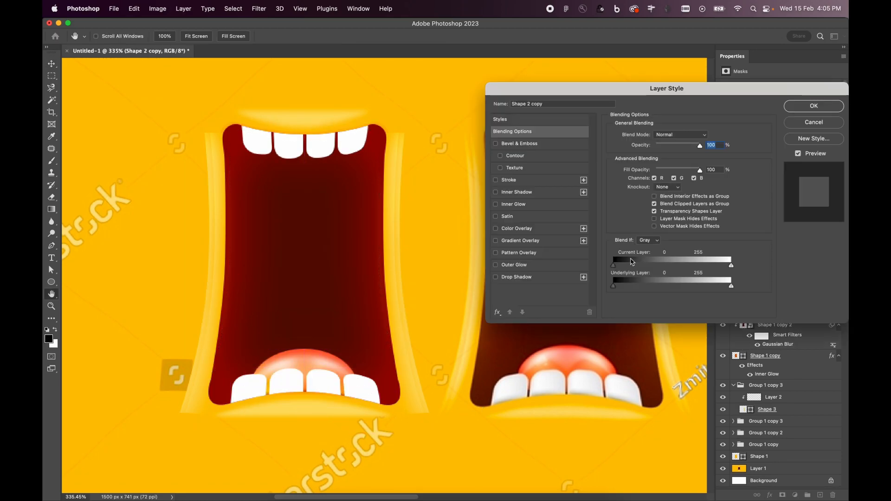
click(517, 191)
click(705, 136)
click(808, 273)
drag(645, 196, 620, 195)
key(Escape)
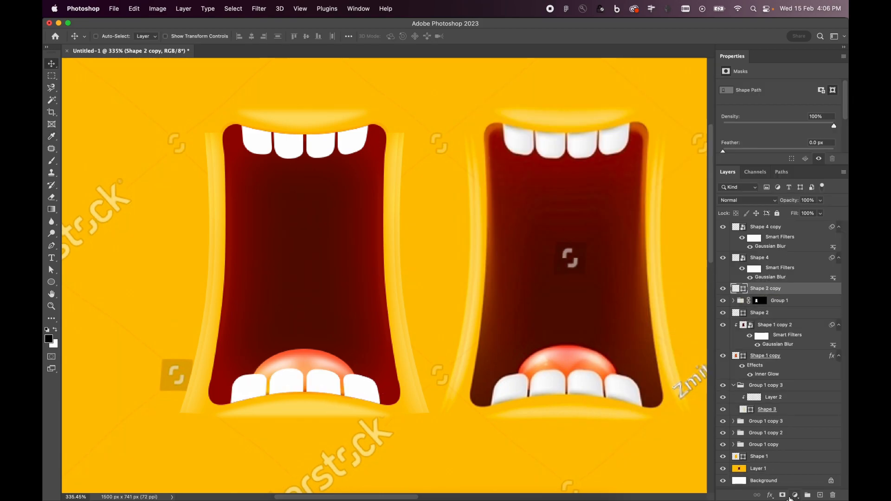
Add a new layer above the lower teeth and dab soft black shadows at the base of each tooth.
click(820, 495)
key(b)
click(253, 420)
key(ctrl+z)
click(247, 399)
click(323, 398)
click(363, 411)
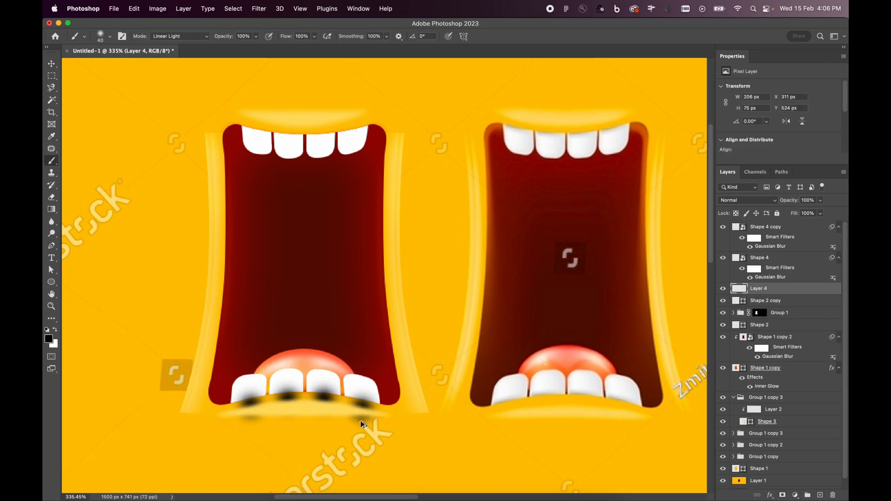
Clip the shadow layer to the lower teeth and reduce its opacity to 47%.
key(ctrl+alt+g)
key(v)
drag(789, 200, 763, 204)
drag(354, 361, 353, 362)
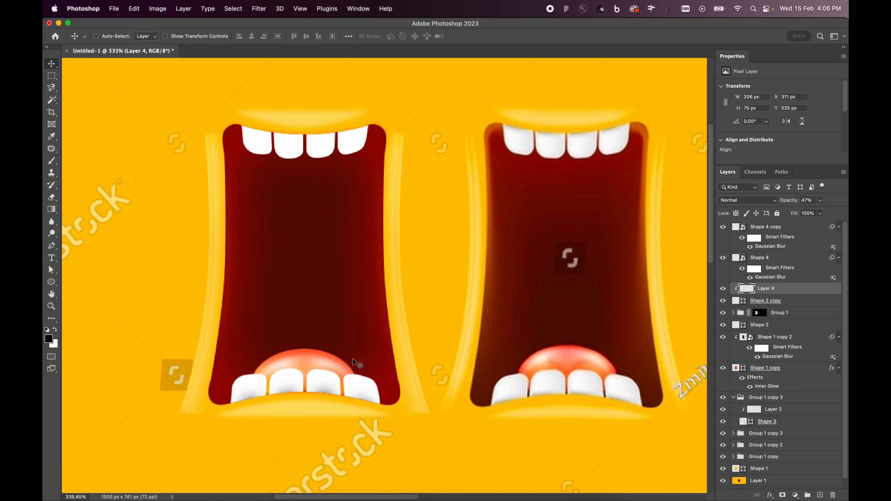
Duplicate the tooth shadows onto the upper teeth, clipped to that shape and flipped both horizontally and vertically.
drag(808, 291, 784, 320)
drag(307, 371, 318, 129)
key(ctrl+t)
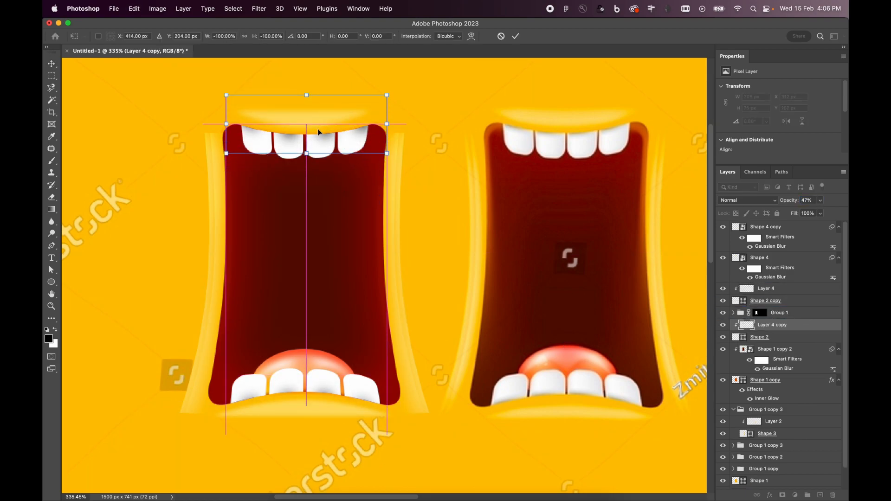
key(Return)
Group all the layers of the recreated mouth, from the lip highlights down to the base mouth shape.
key(ctrl+minus)
key(ctrl+1)
click(734, 411)
click(766, 227)
shift+click(766, 457)
key(ctrl+g)
Extend the canvas downward to 1500 × 1497 px and move the mouth group into the new area below the reference.
key(c)
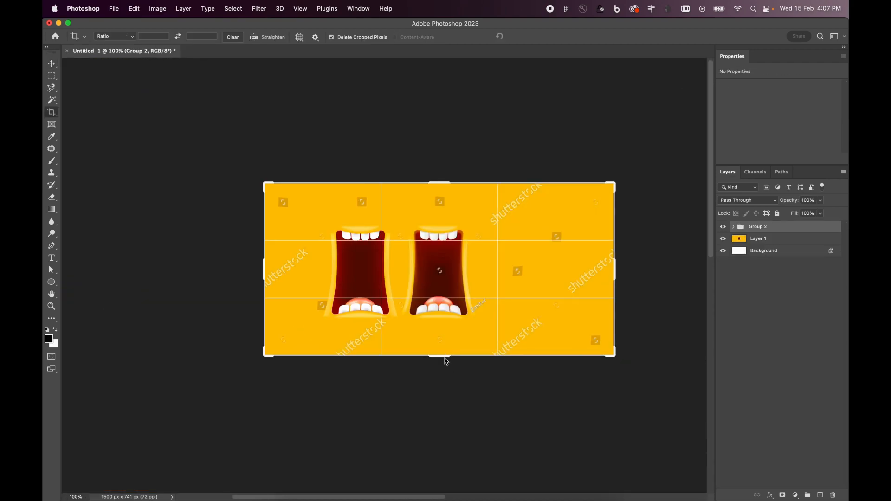
drag(446, 361, 441, 444)
key(Return)
key(v)
drag(396, 211, 478, 361)
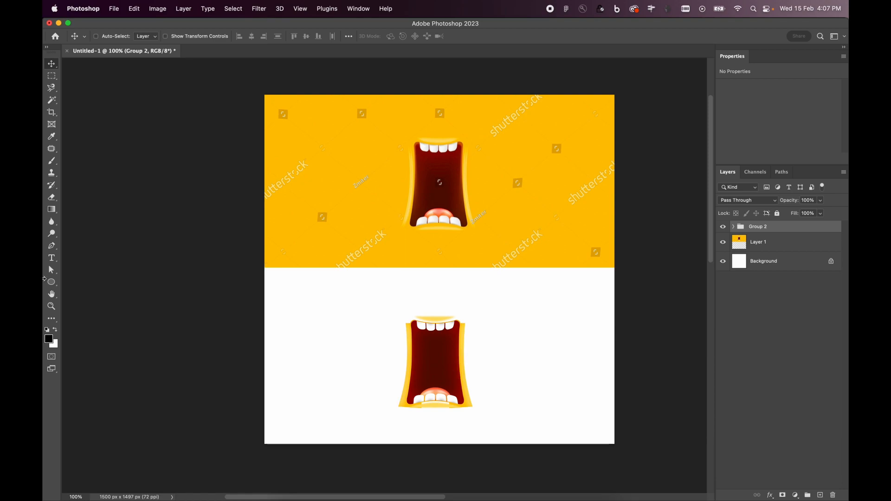
key(m)
click(569, 329)
key(Return)
Draw a rectangle about 1560 × 808 px over the blank lower canvas, behind the mouth, filled with the reference's background yellow.
click(796, 261)
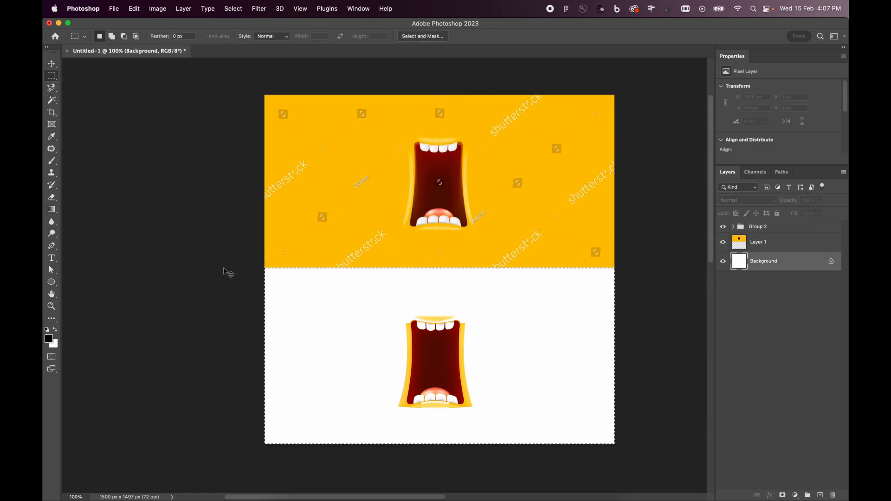
key(u)
drag(258, 456, 599, 268)
double_click(741, 263)
click(829, 292)
click(146, 36)
click(89, 84)
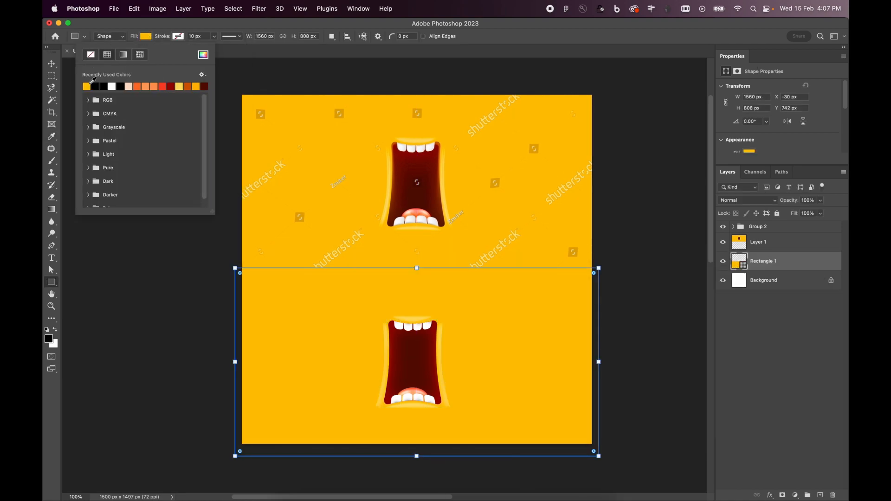
key(Return)
key(v)
Select the shading layer of the mouth's left crease and shift it slightly upward.
key(super+0)
scroll(423, 412, up, 5)
scroll(423, 408, down, 4)
super+click(290, 260)
key(super+t)
drag(297, 309, 296, 302)
scroll(296, 301, up, 5)
scroll(296, 301, up, 1)
key(Return)
key(e)
scroll(325, 251, down, 10)
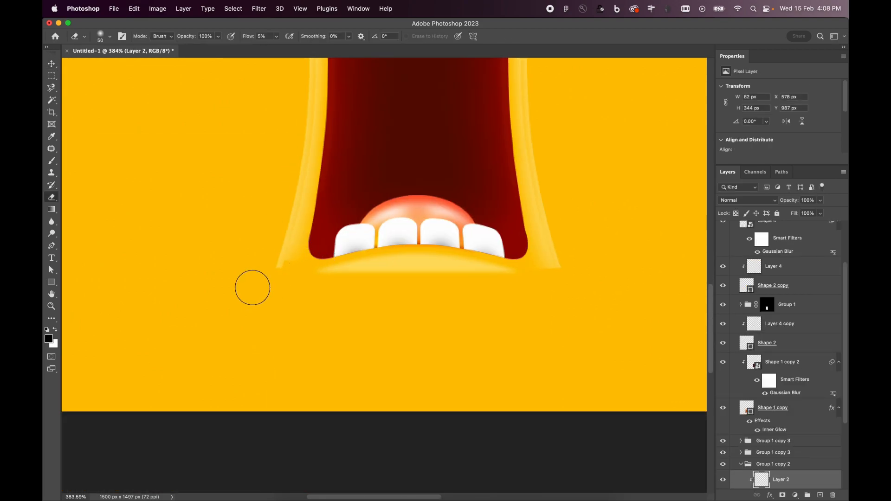
Delete the Group 1 copy crease group and duplicate the Group 1 copy 2 crease group.
scroll(805, 459, down, 4)
click(741, 396)
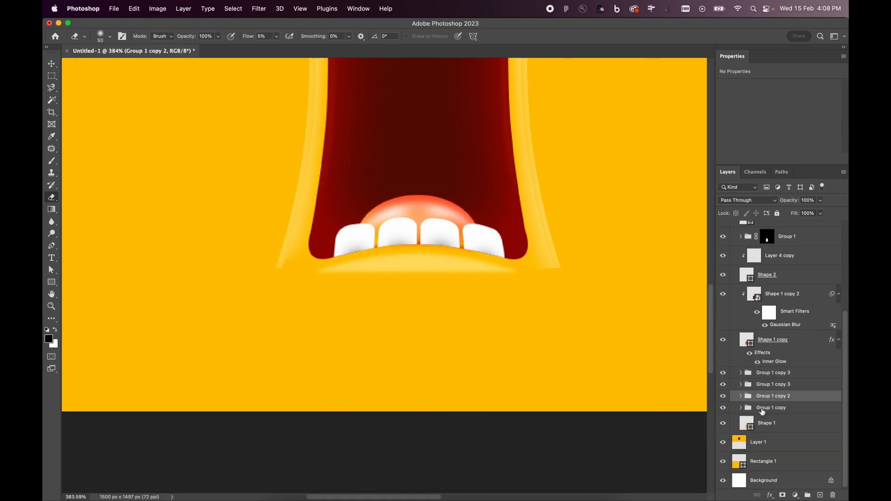
click(762, 410)
key(Delete)
key(super+j)
click(763, 419)
key(v)
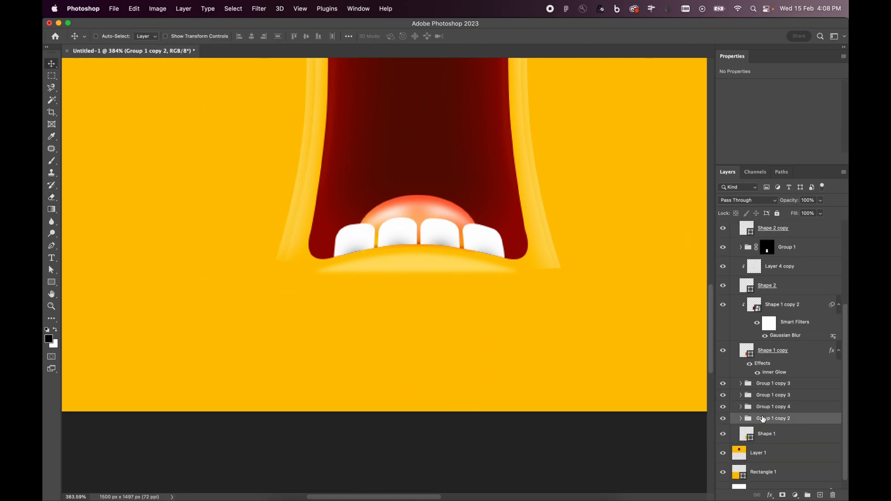
scroll(450, 259, down, 5)
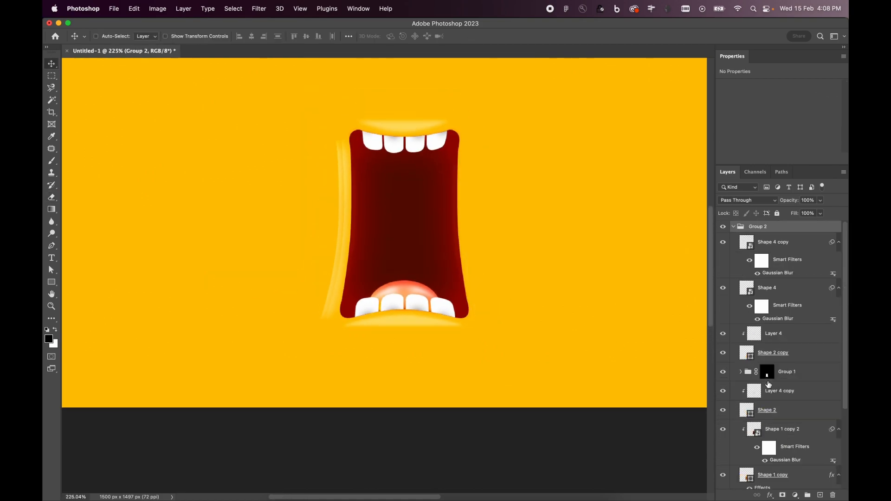
Select the two crease groups on the mouth's left side and duplicate them across to its right side.
click(734, 227)
click(733, 226)
scroll(768, 464, down, 3)
click(767, 466)
scroll(767, 466, down, 2)
shift+click(766, 439)
alt+drag(349, 252, 464, 253)
Flip the copied crease groups horizontally and position them along the mouth's right edge.
key(super+t)
right_click(464, 253)
click(483, 463)
key(Return)
drag(474, 215, 466, 225)
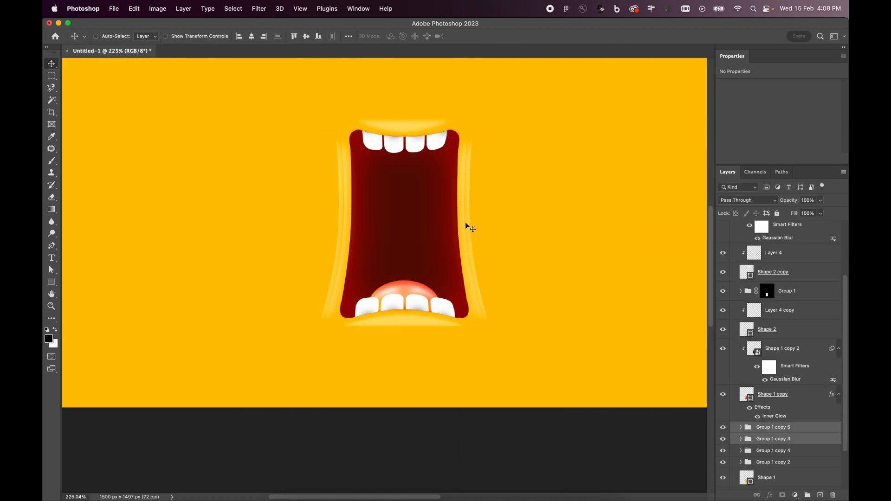
Group all the mouth artwork layers together with their yellow background rectangle.
scroll(469, 228, down, 5)
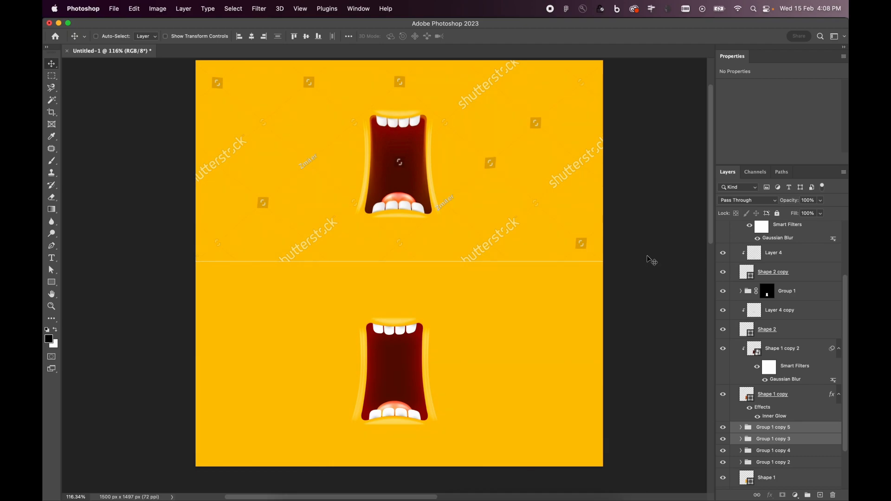
scroll(652, 261, left, 2)
key(super+g)
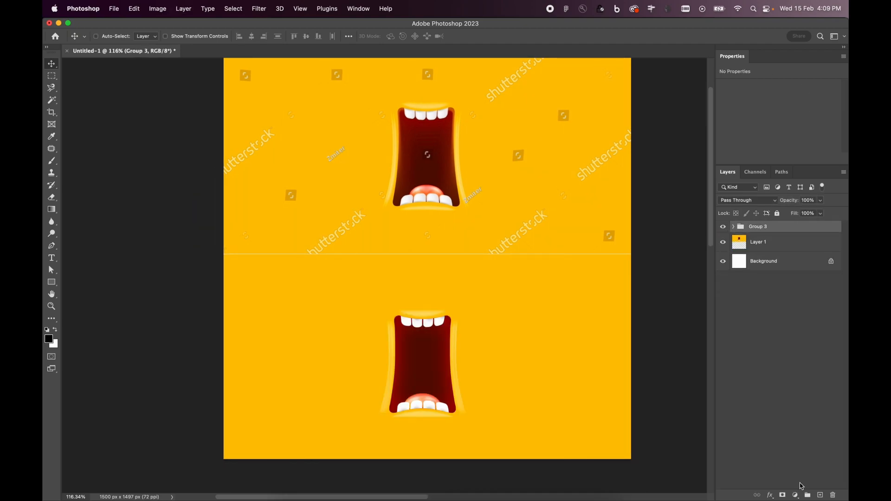
Add a Hue/Saturation adjustment inside Group 3 above the grouped mouth artwork, and place the reference Layer 1 above Group 3.
click(796, 495)
click(789, 371)
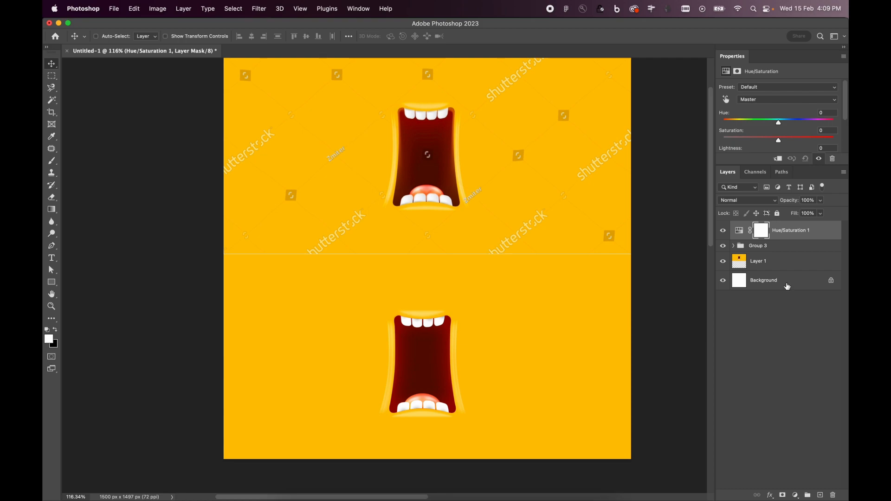
click(733, 245)
drag(792, 231, 766, 222)
click(765, 274)
click(798, 261)
Try orange and green hue shifts on the lower mouth artwork, and recolour it purple with Hue at about -124.
mouse_move(779, 122)
mouse_down()
mouse_move(847, 116)
mouse_move(765, 123)
mouse_up()
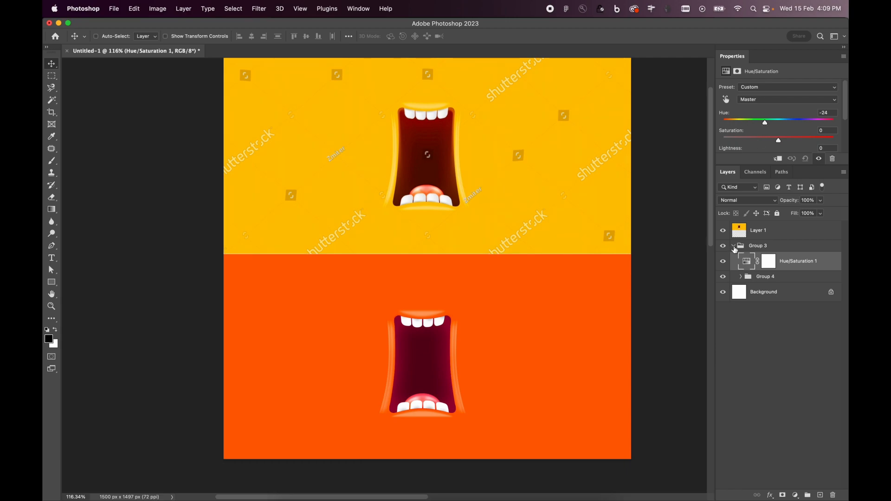
drag(766, 127, 813, 126)
key(f)
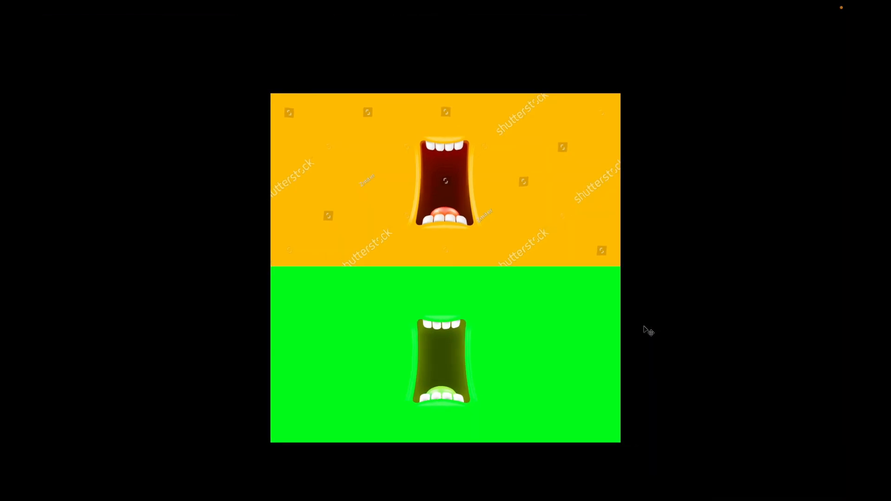
drag(811, 110, 736, 118)
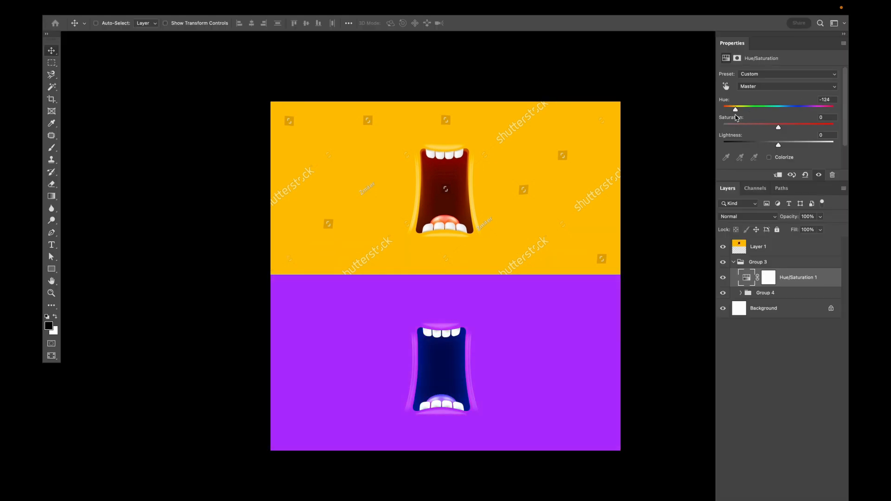
Compare the recoloured mouth with the reference in an enlarged full-screen view with the interface hidden.
key(Tab)
key(super+0)
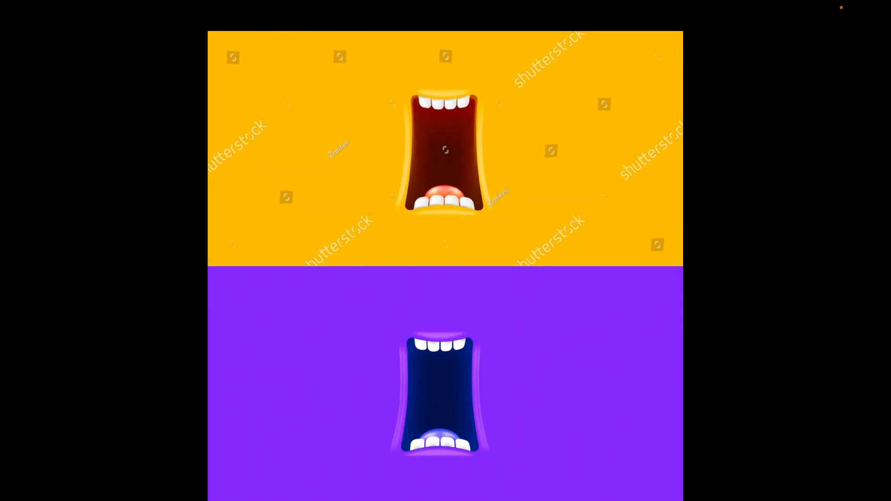
key(f)
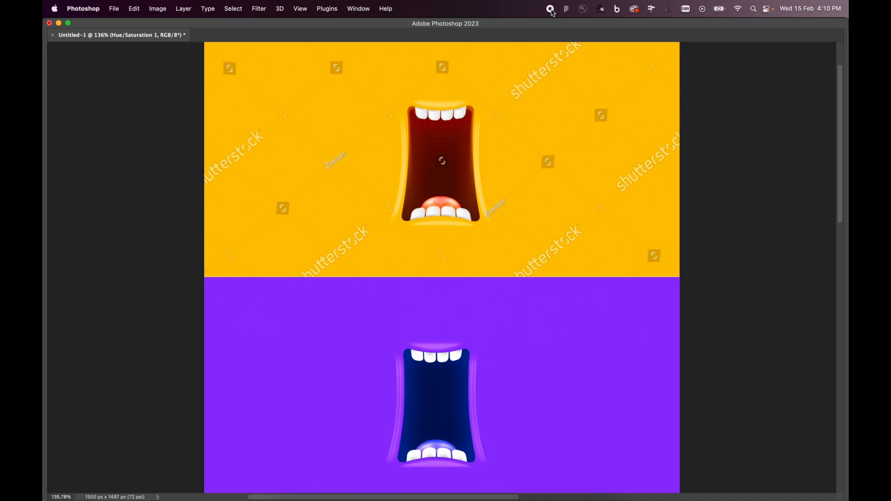